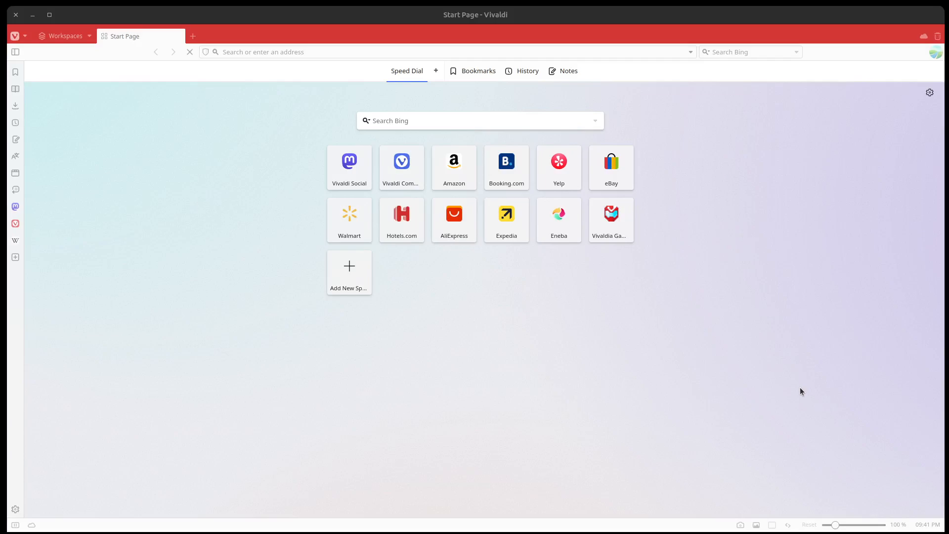
Change the Example profile's picture to the red landscape avatar and save it
click(465, 14)
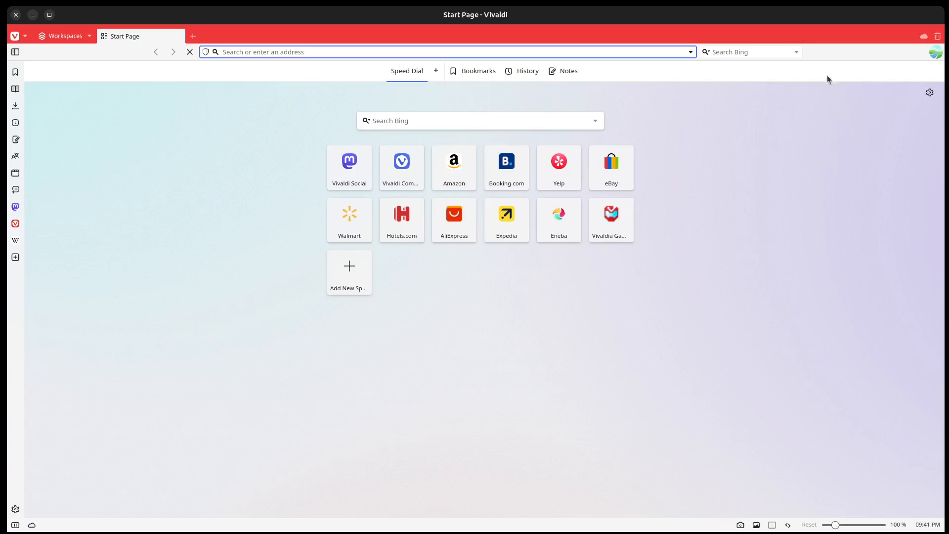
click(935, 52)
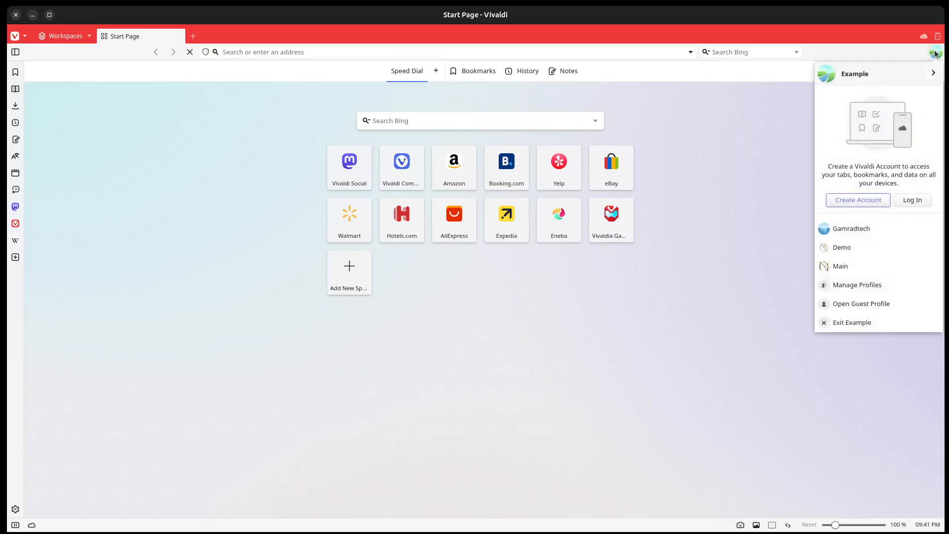
click(899, 75)
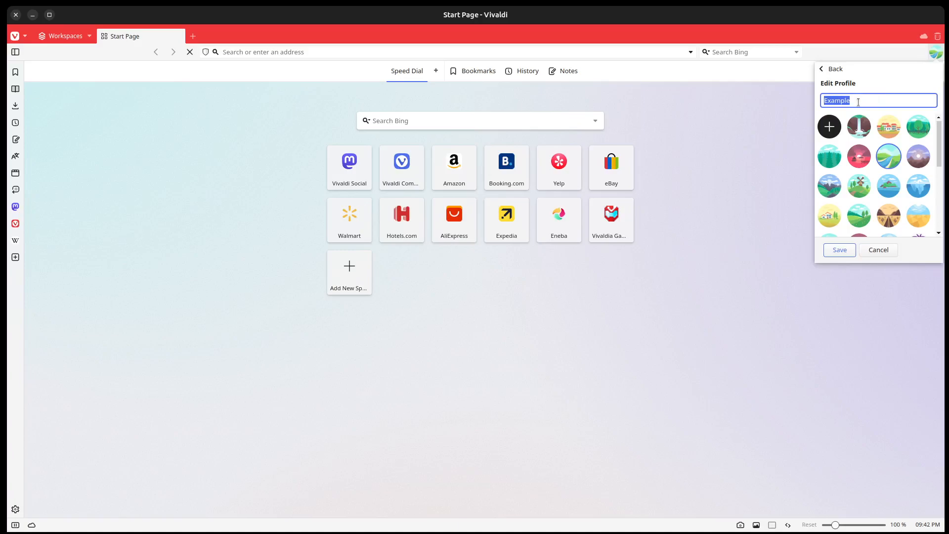
click(859, 156)
click(840, 250)
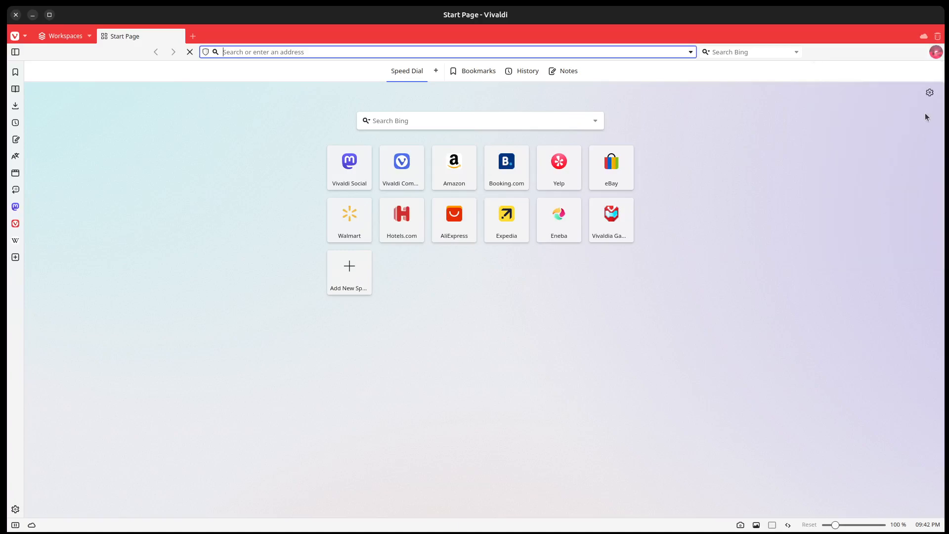
click(935, 53)
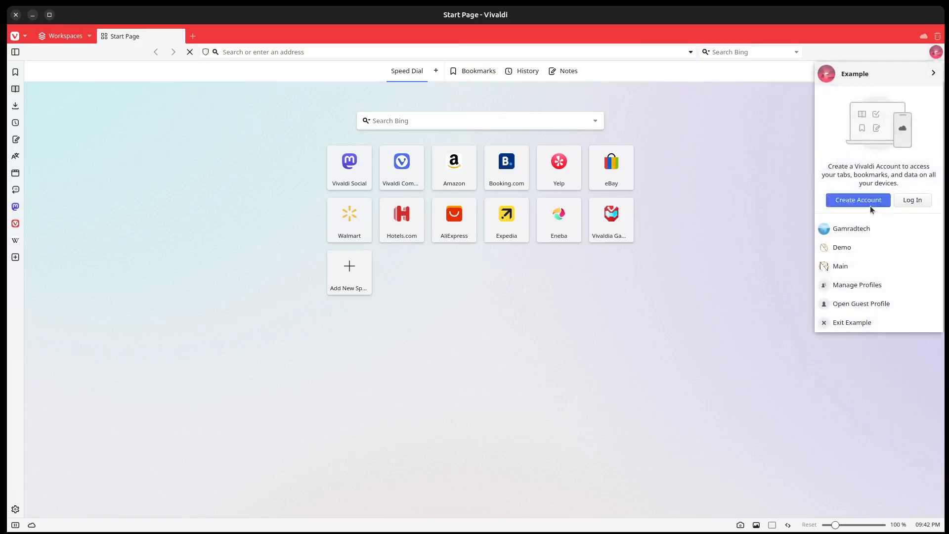
click(935, 52)
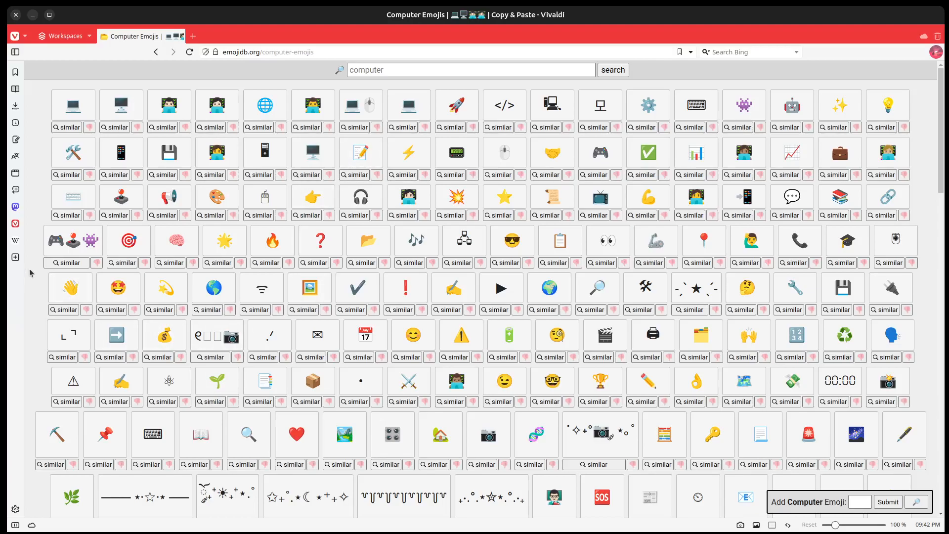
Add emojidb.org/computer-emojis as a web panel and replace its open tab with a new start page tab
click(15, 258)
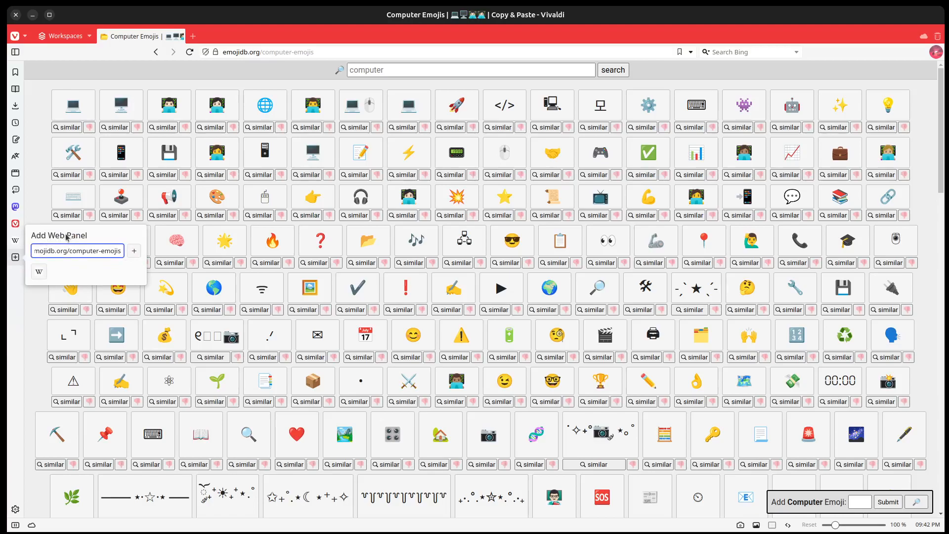
click(134, 251)
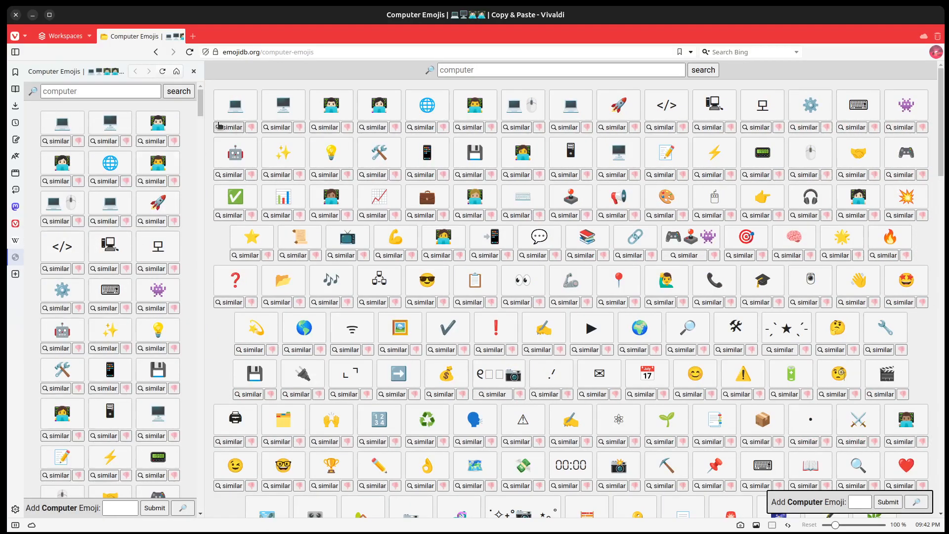
click(17, 257)
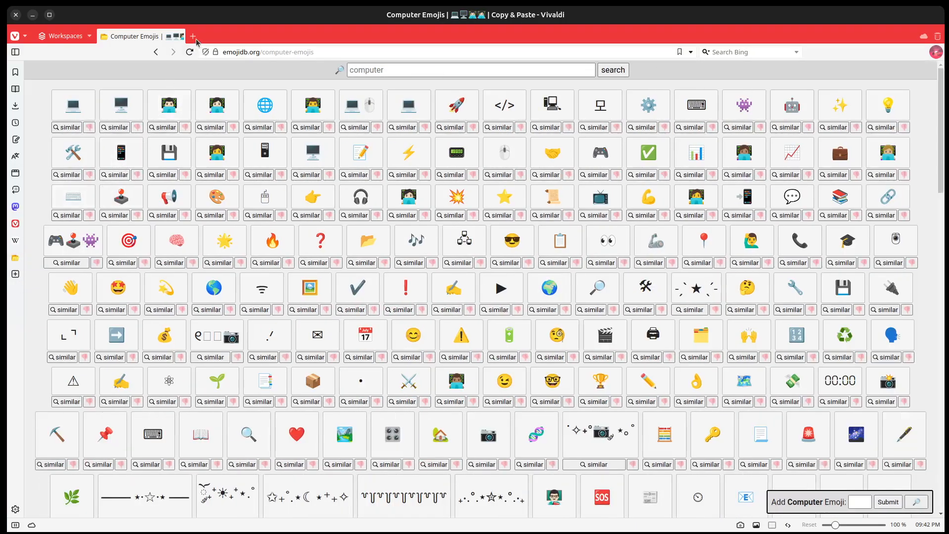
click(193, 37)
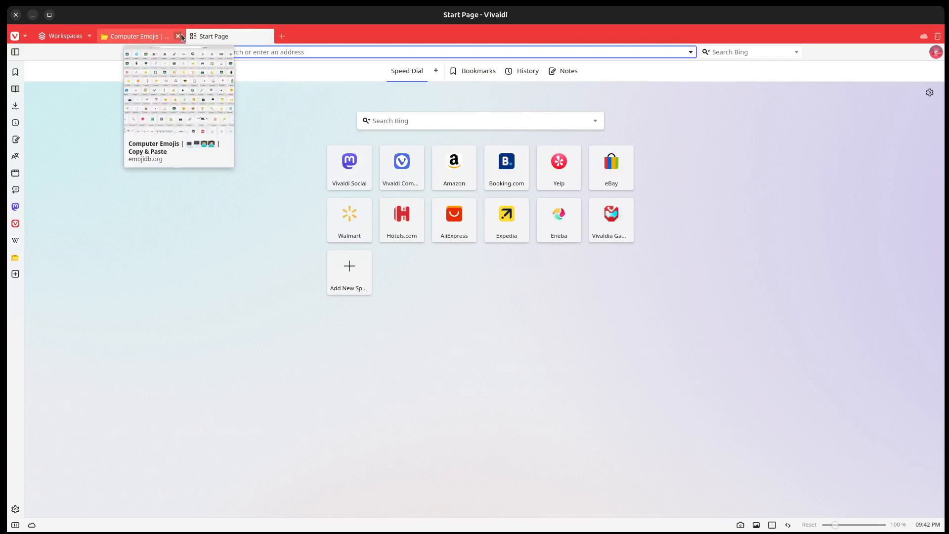
click(178, 36)
View the Computer Emojis and Wikipedia web panels beside the start page, hiding each one after viewing
click(15, 259)
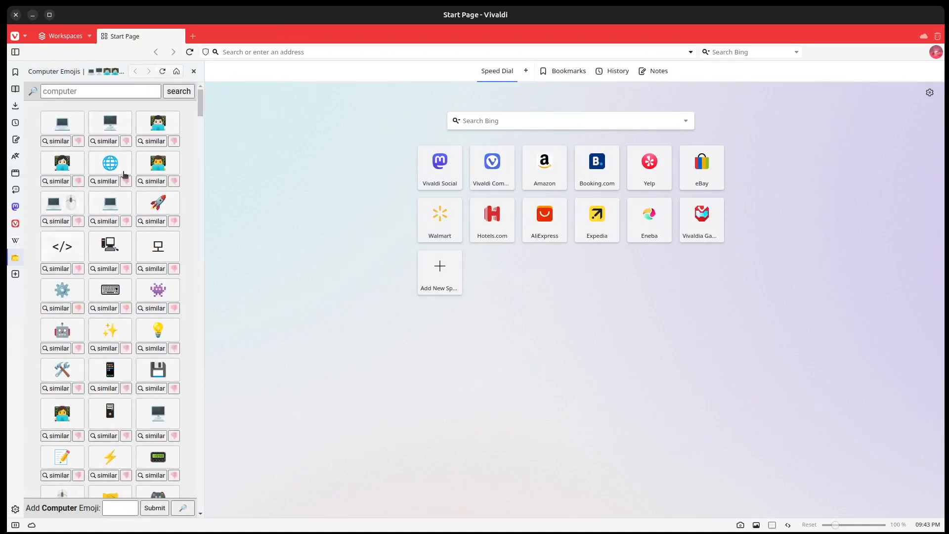
click(105, 89)
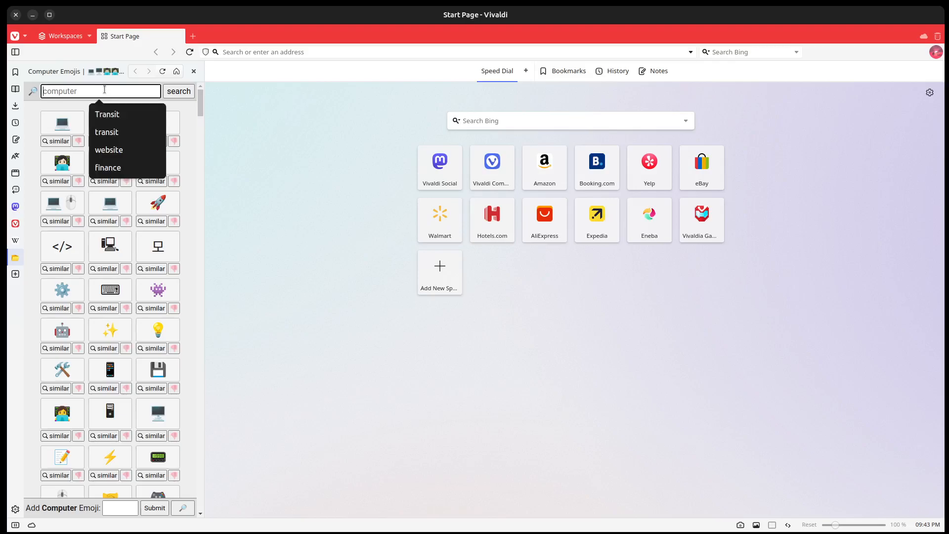
click(17, 260)
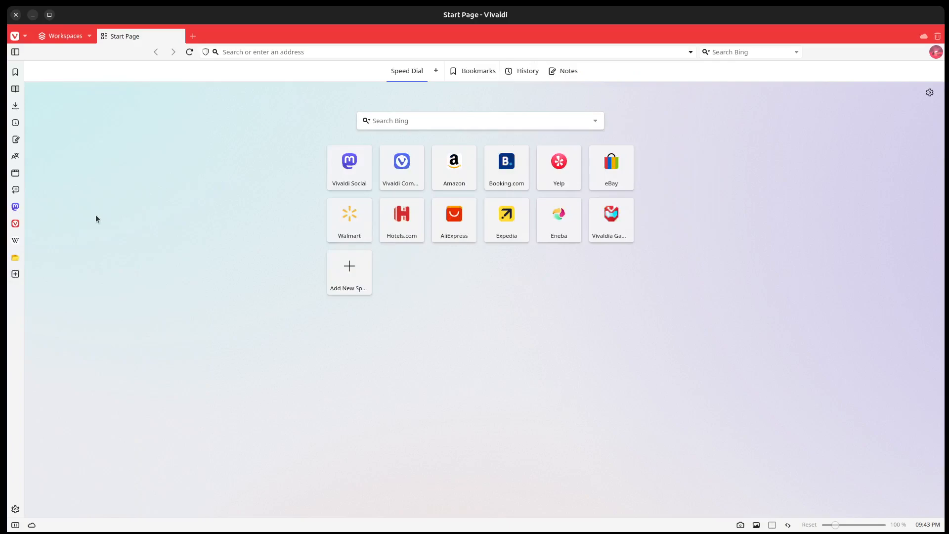
click(15, 240)
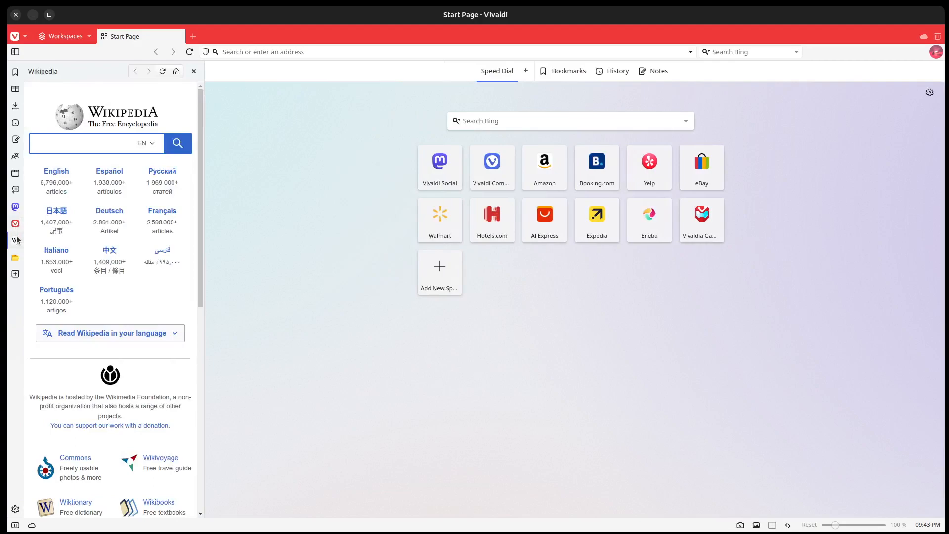
click(15, 240)
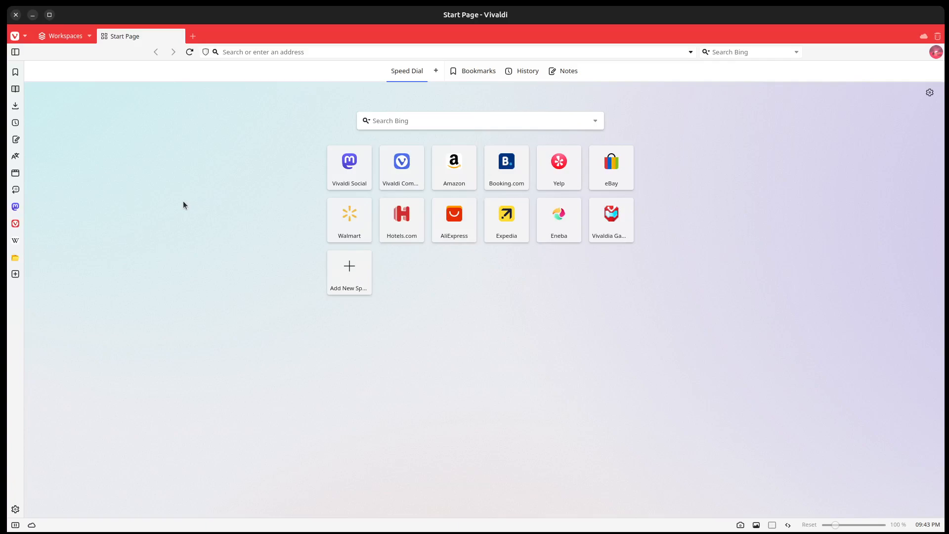
Create a workspace named "Personal Website"
click(72, 36)
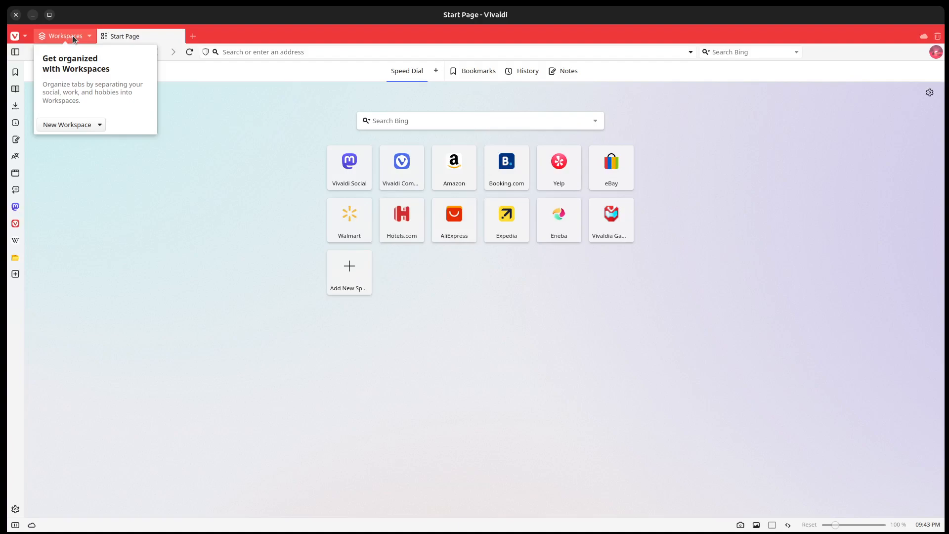
click(85, 124)
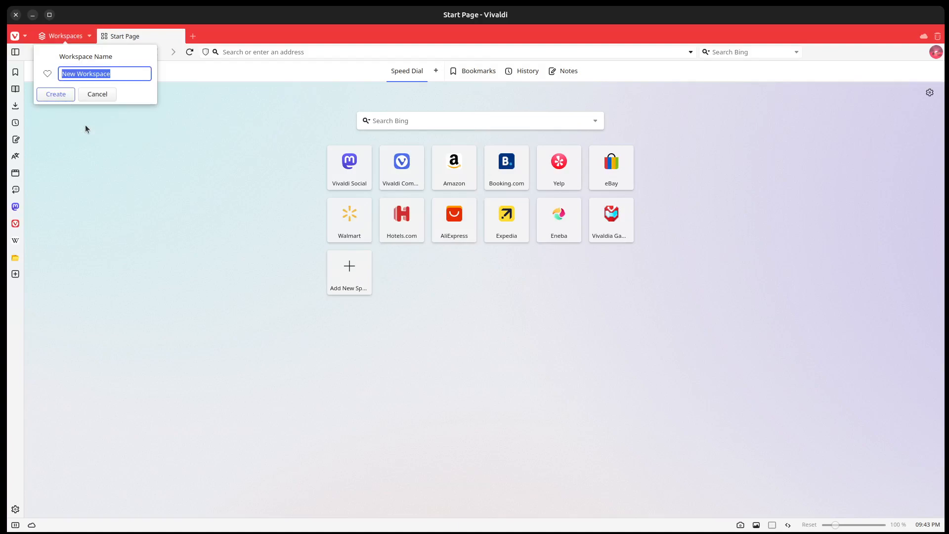
key(BackSpace)
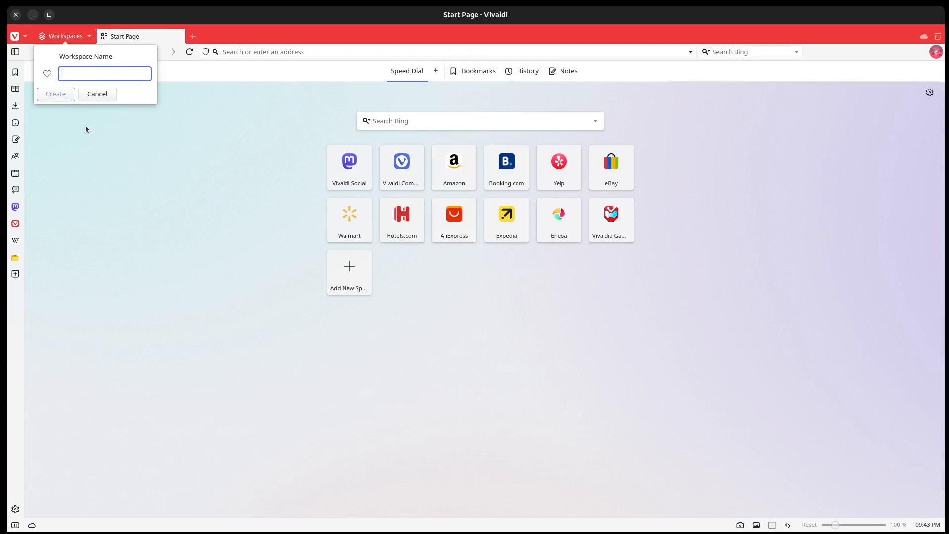
text(Personal Website)
click(59, 99)
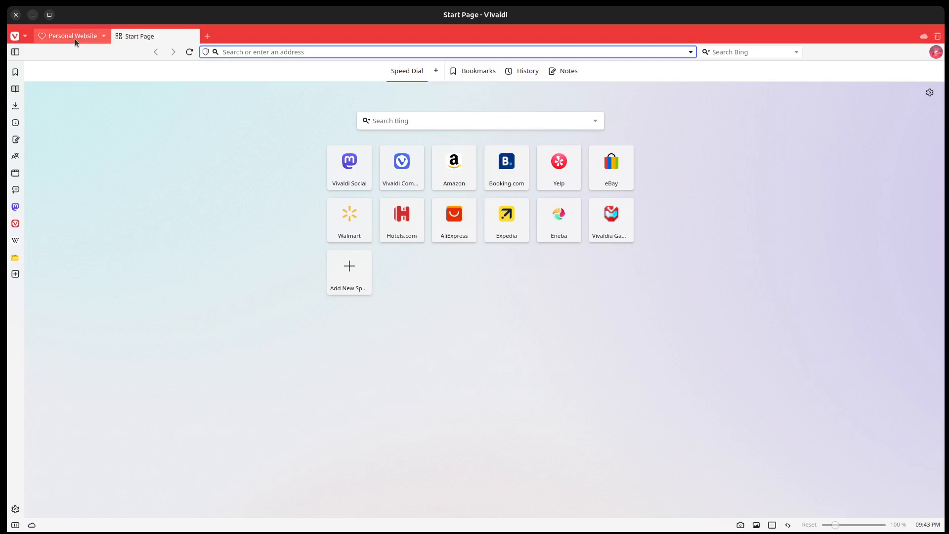
Search the emoji web panel for "website" and copy the green and blue globe emoji
click(14, 258)
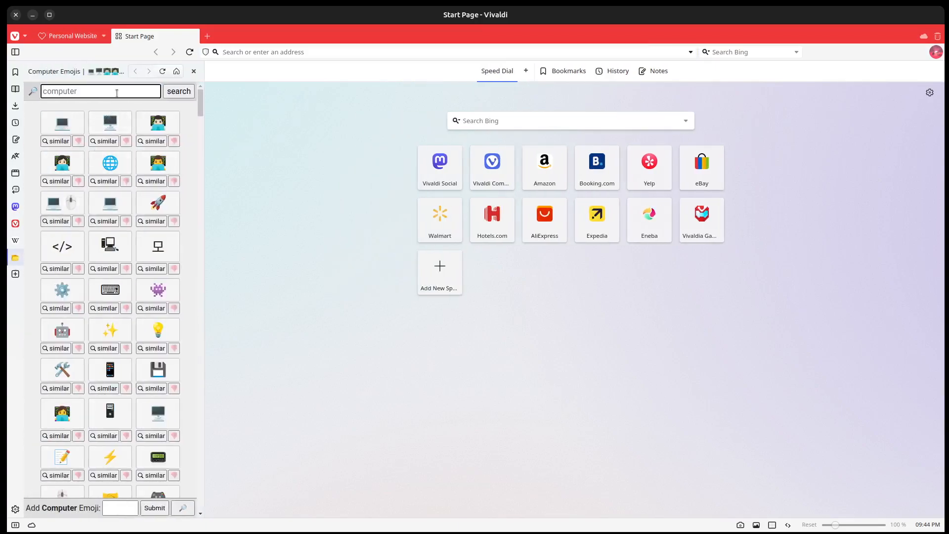
text(website)
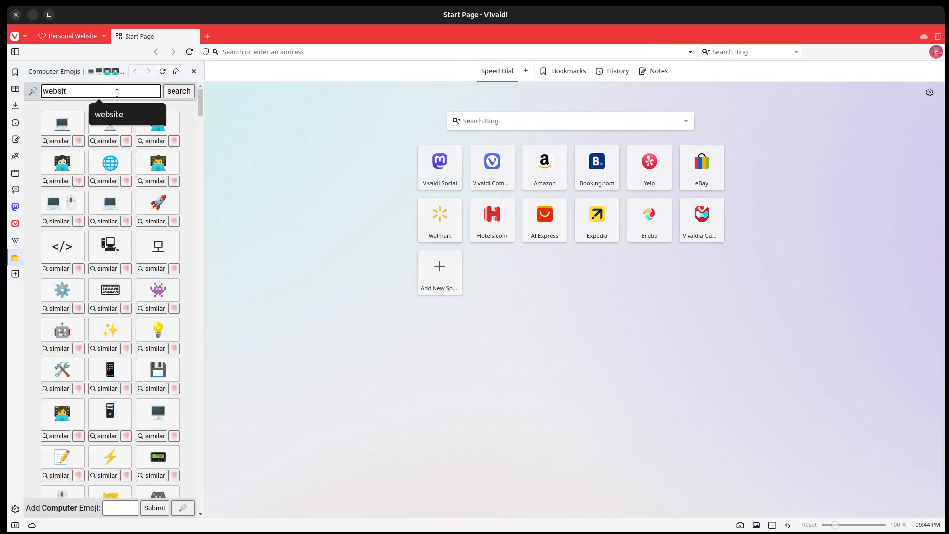
key(Return)
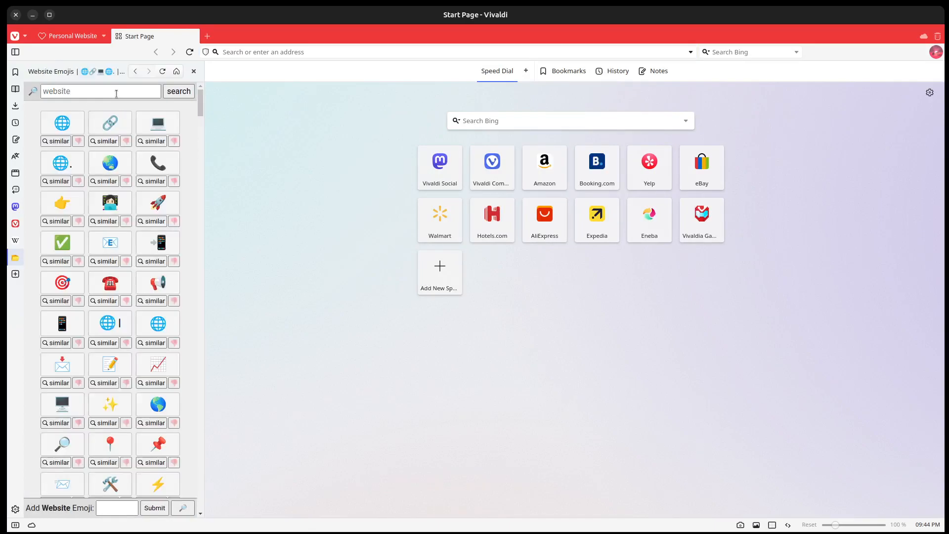
click(110, 135)
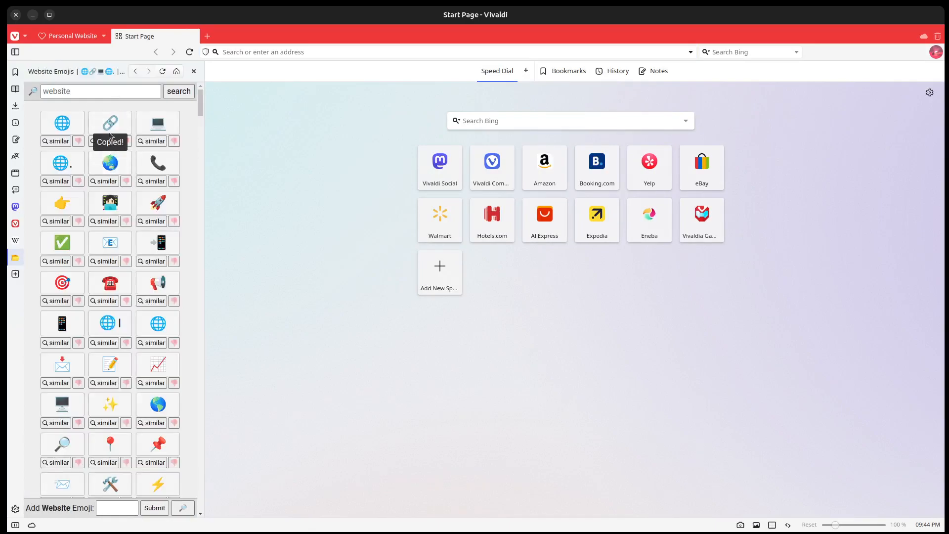
Set the Personal Website workspace's icon to the copied globe emoji and hide the emoji web panel
click(75, 37)
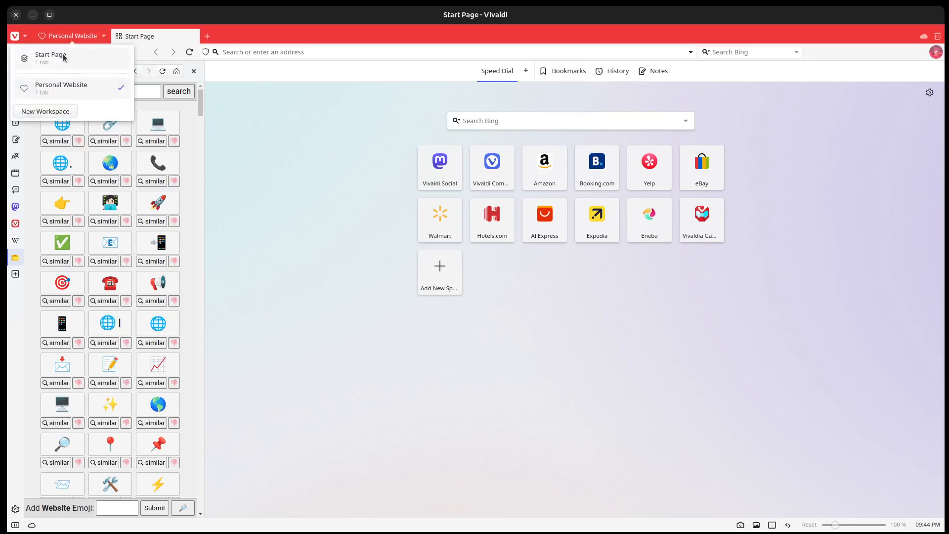
click(23, 90)
click(110, 226)
key(ctrl+v)
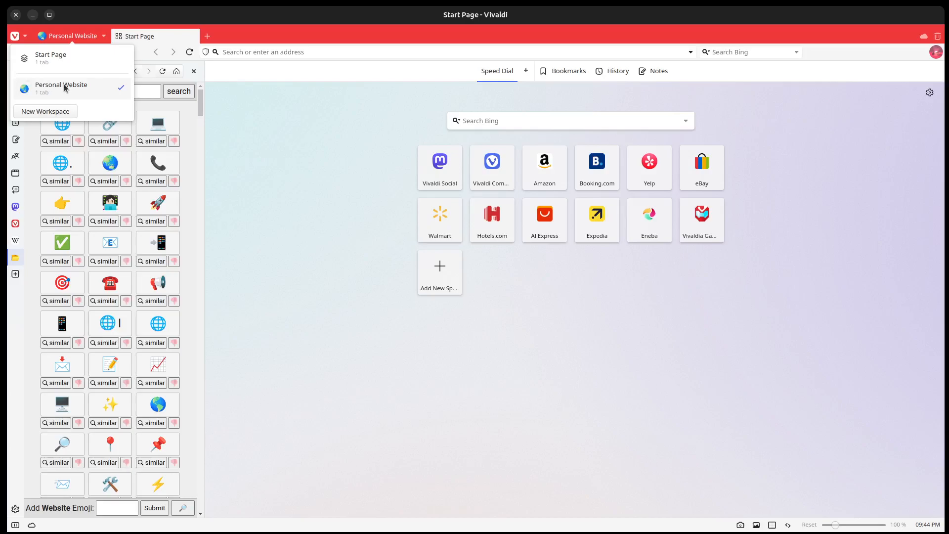
click(8, 256)
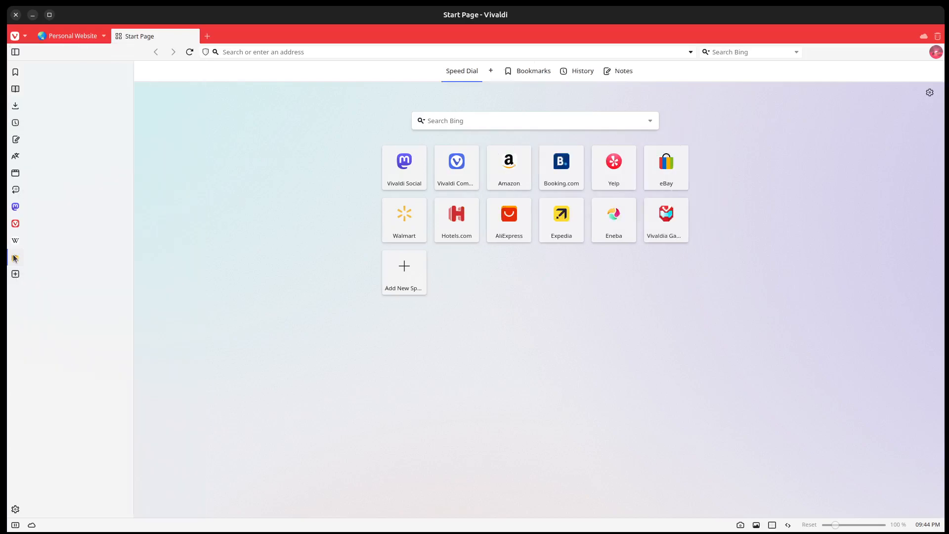
Create another workspace named "Shopping"
click(91, 35)
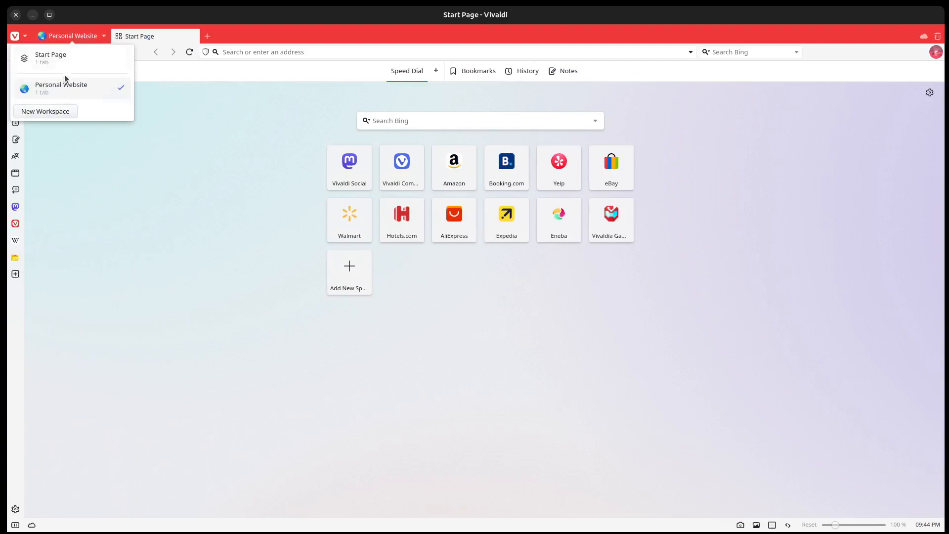
click(54, 112)
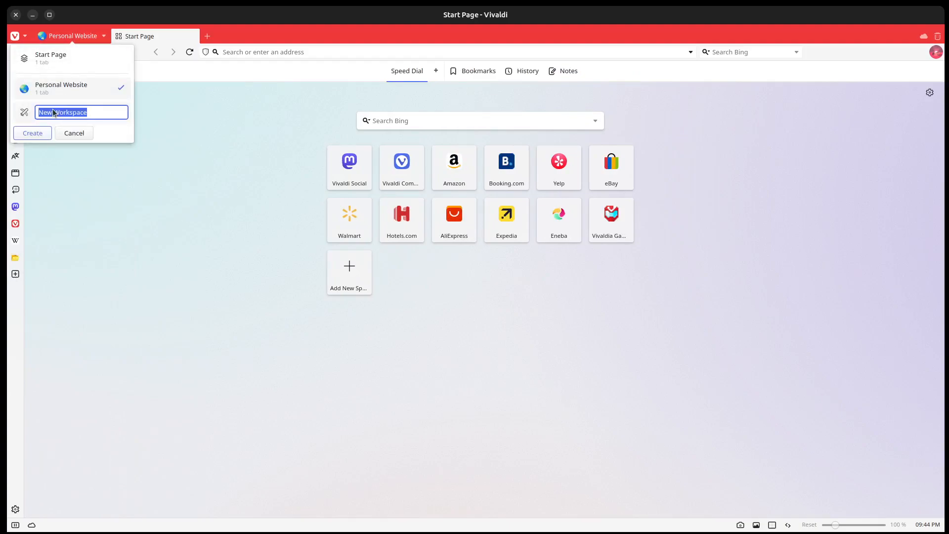
text(Shopping)
click(34, 134)
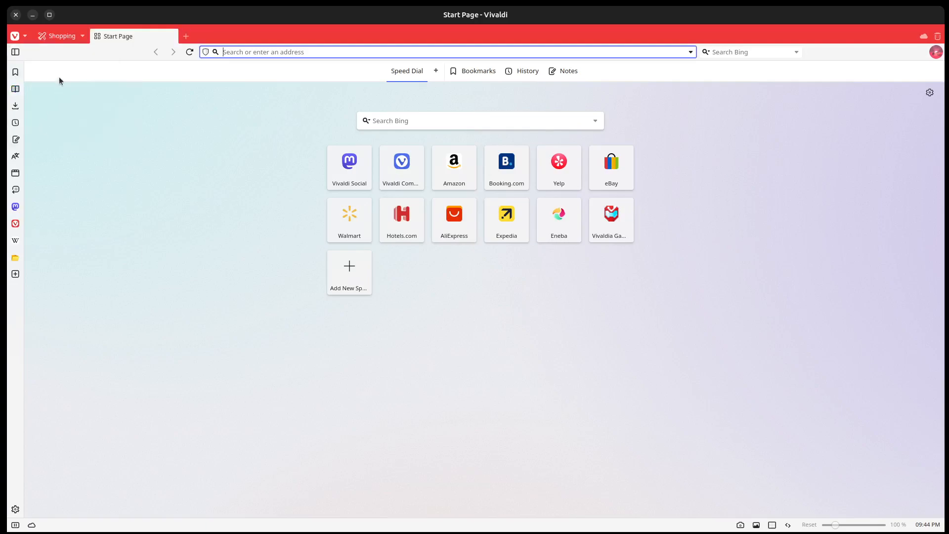
click(58, 40)
click(58, 40)
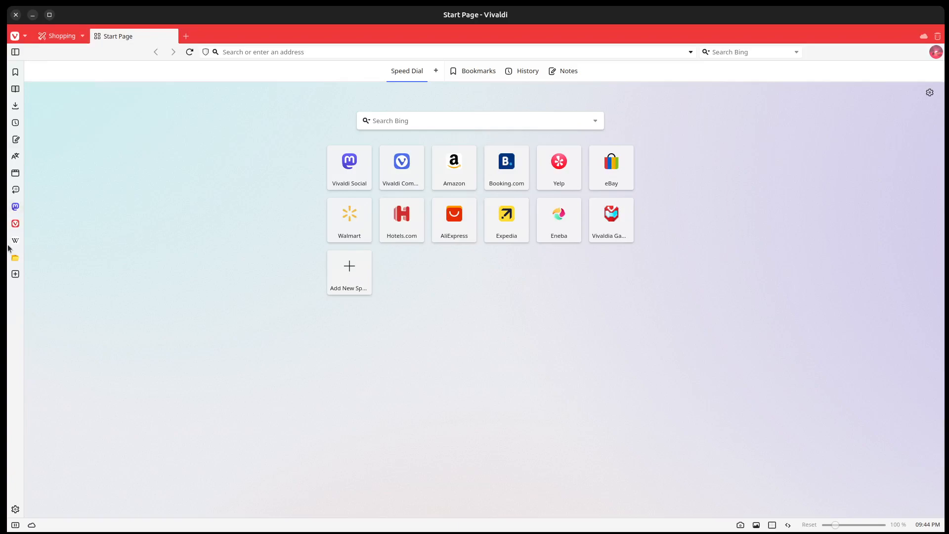
Search the emoji web panel for "Shopping" and copy the credit card emoji
click(16, 259)
click(102, 89)
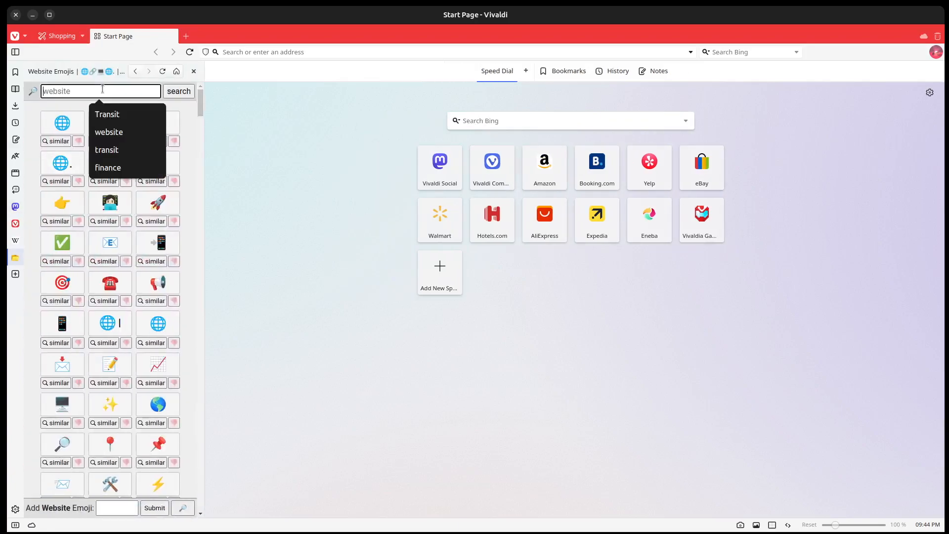
text(S)
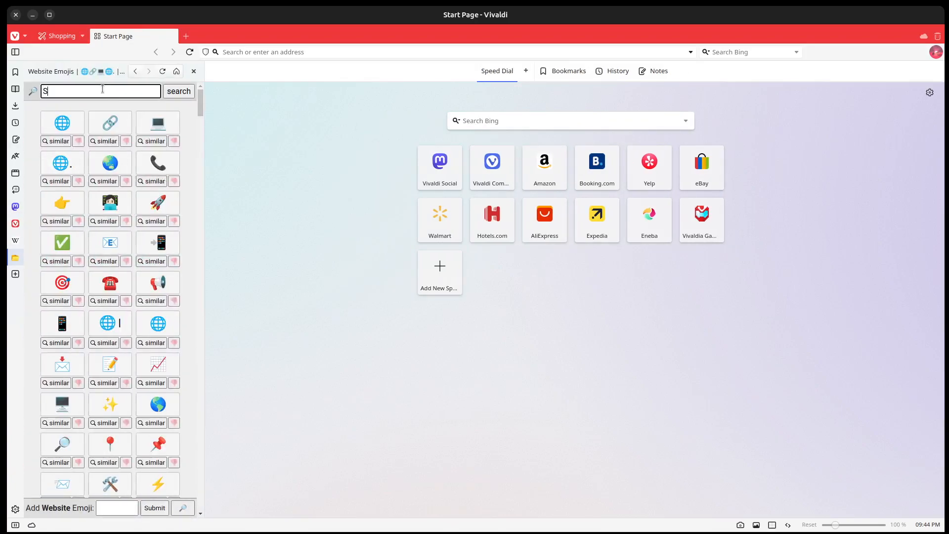
text(hopping)
key(Return)
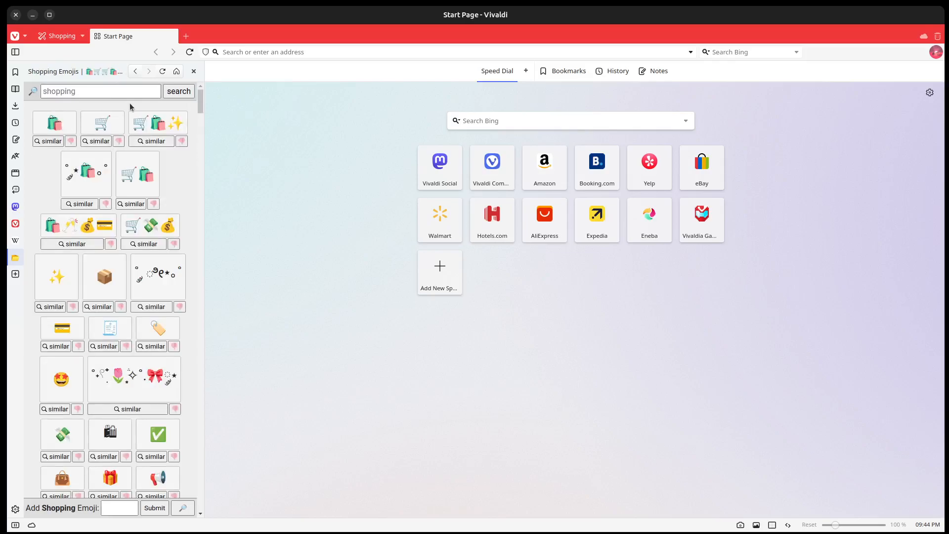
click(62, 331)
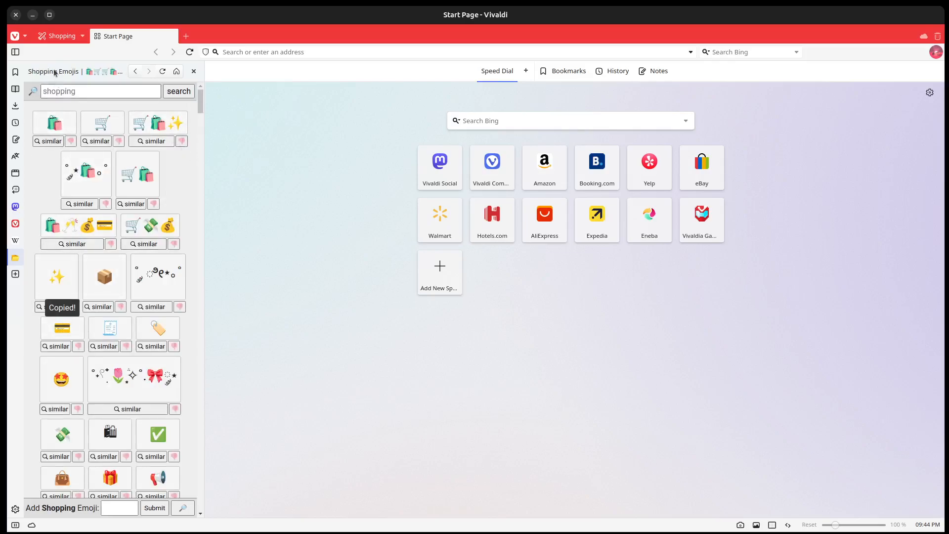
Set the Shopping workspace's icon to the copied credit card emoji
click(58, 36)
click(48, 110)
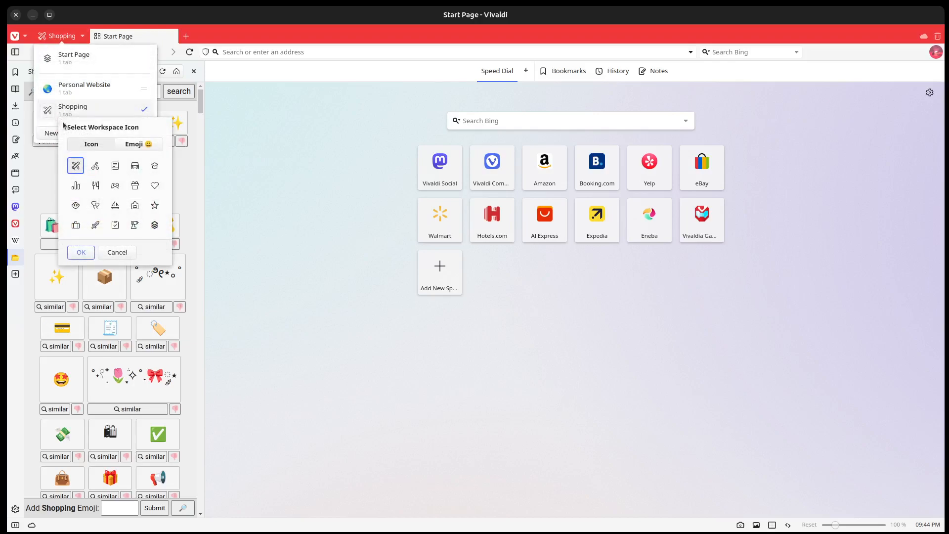
click(85, 248)
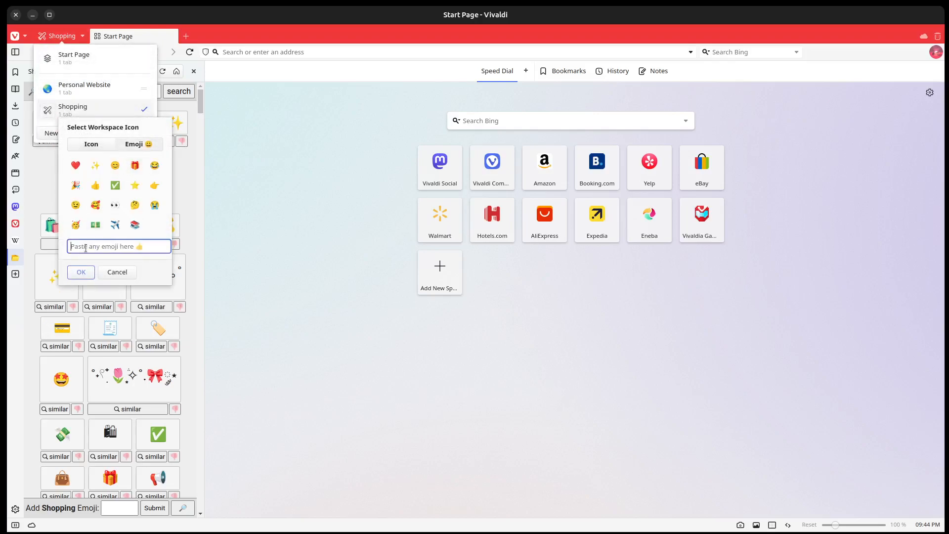
key(ctrl+v)
key(Return)
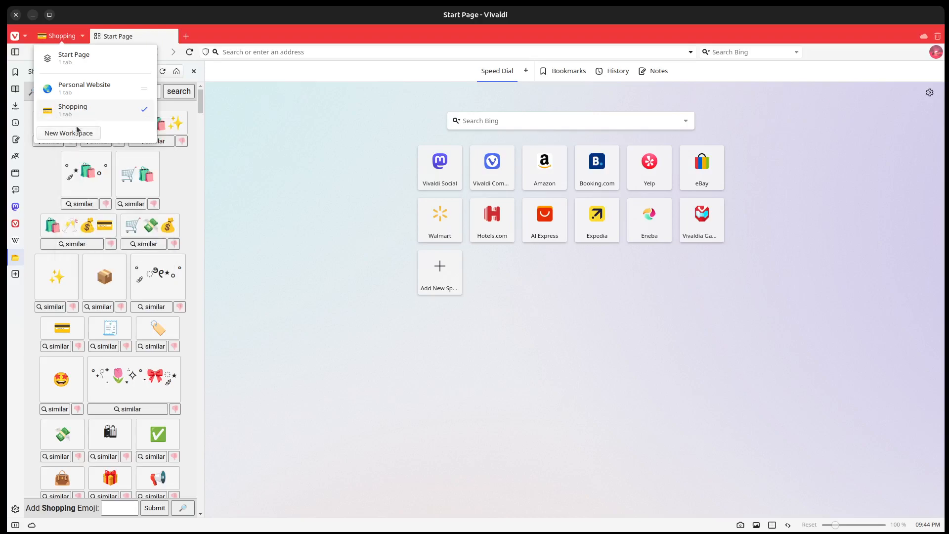
Switch to the Personal Website workspace, hide the emoji web panel and load the owner's personal blog in its tab
click(90, 86)
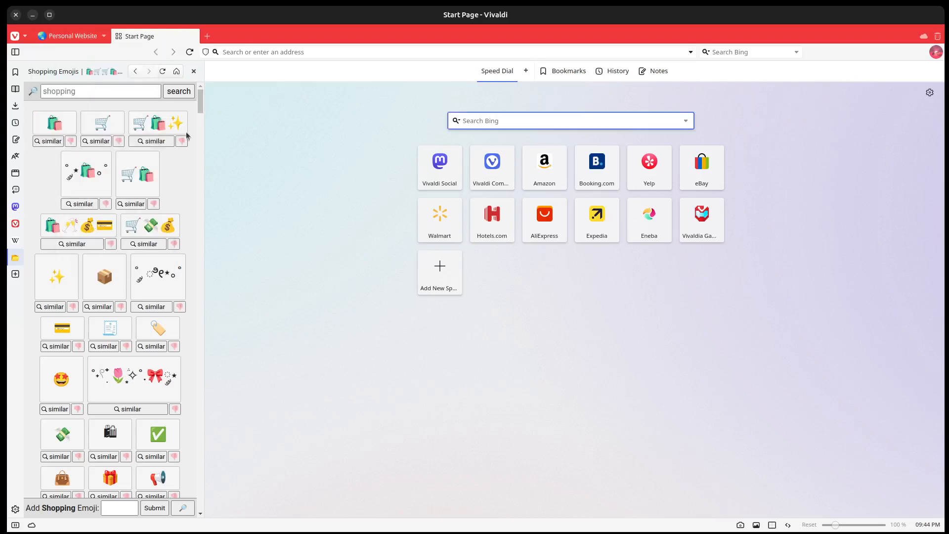
click(22, 259)
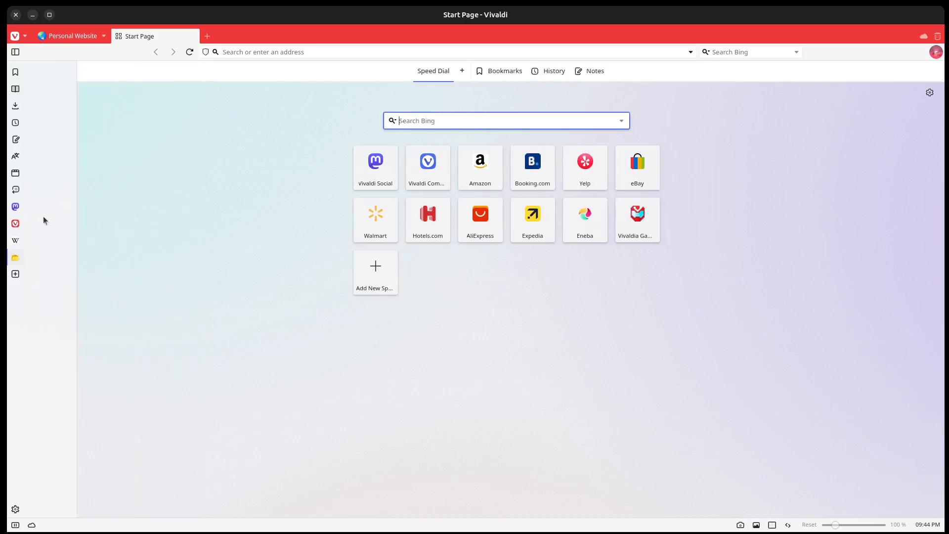
click(266, 52)
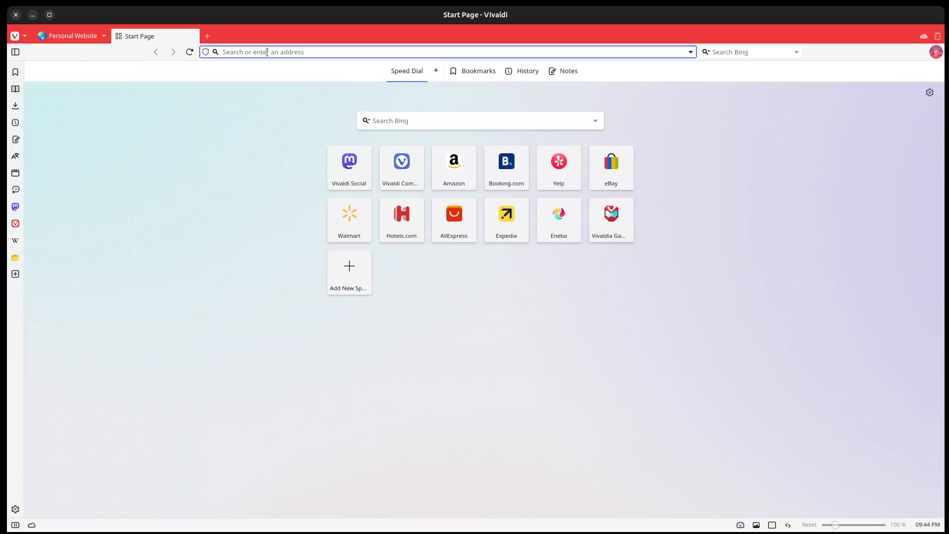
text(nealgamradt.com)
key(Return)
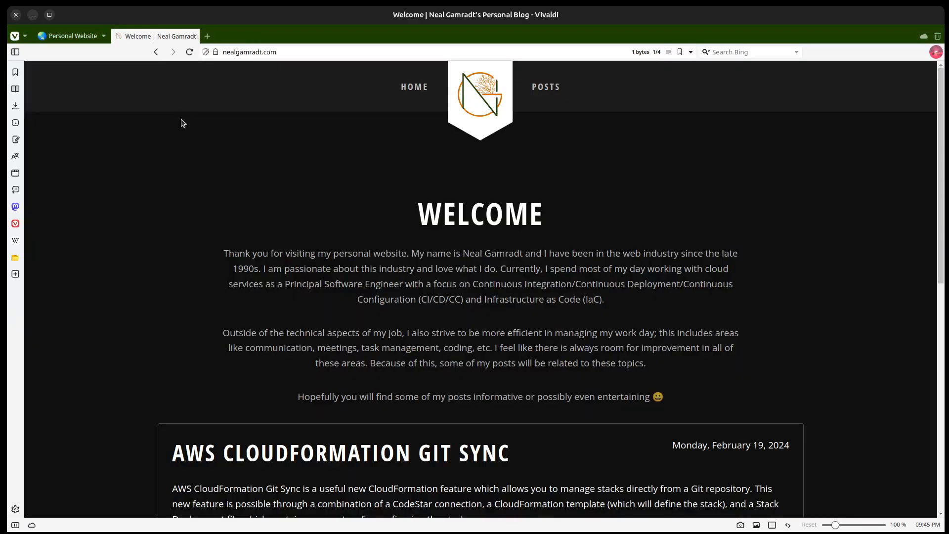
Open the blog owner's GitHub profile in a second tab and compare it with the blog tab
click(207, 36)
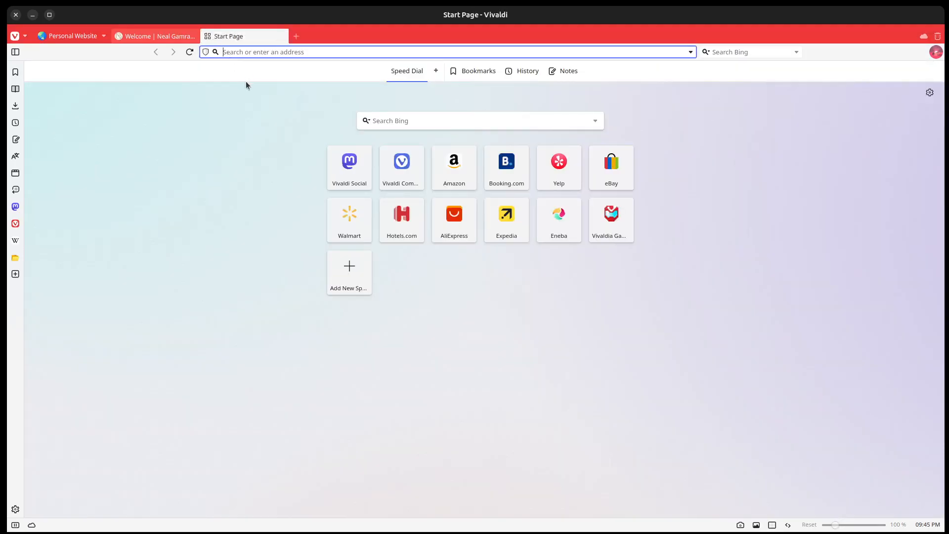
text(github.com/ngamradt)
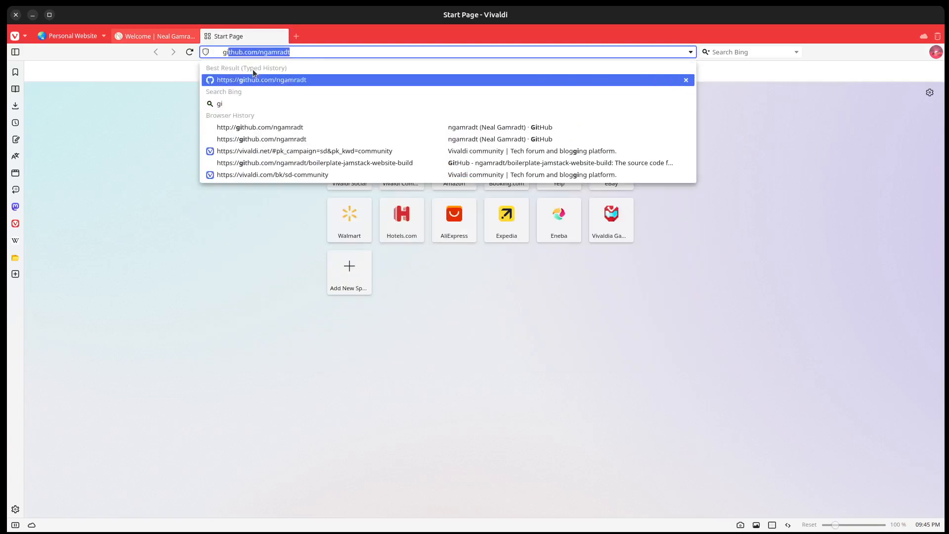
key(Return)
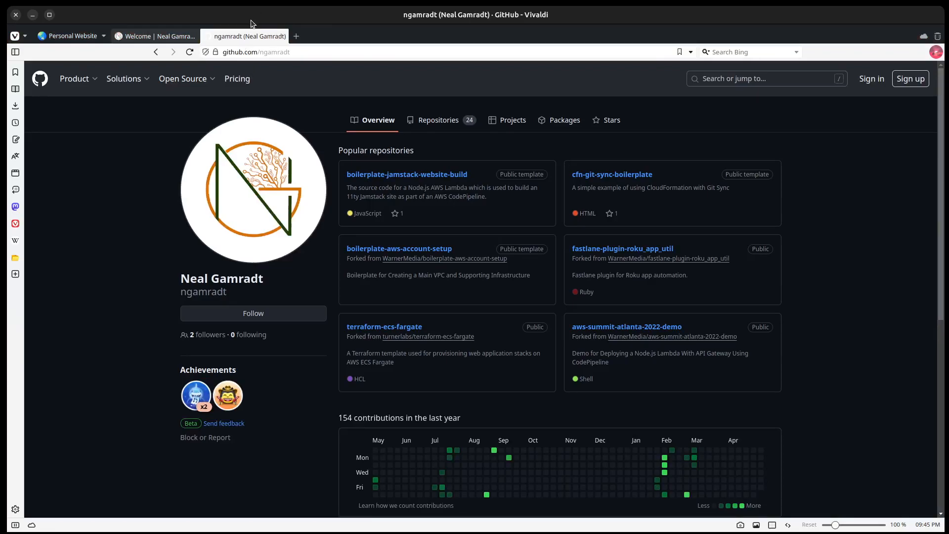
click(185, 37)
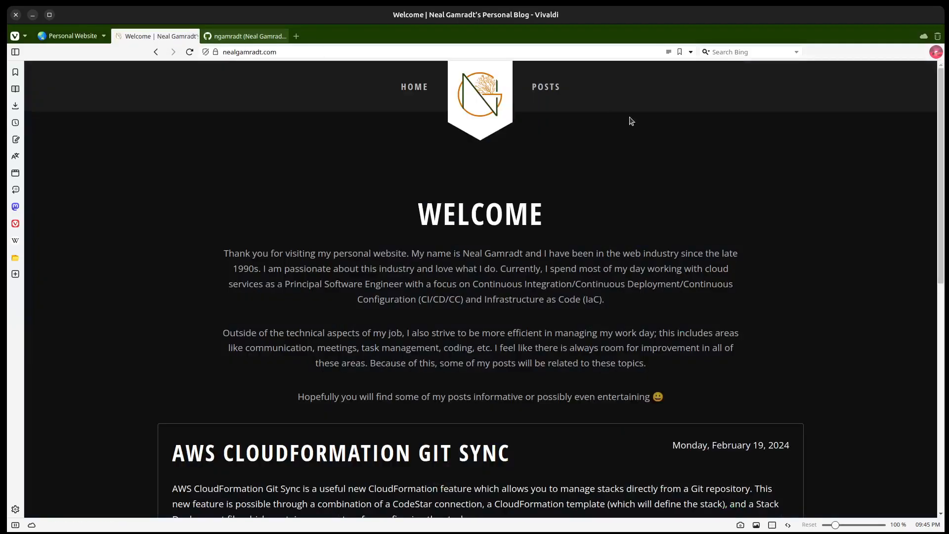
click(247, 36)
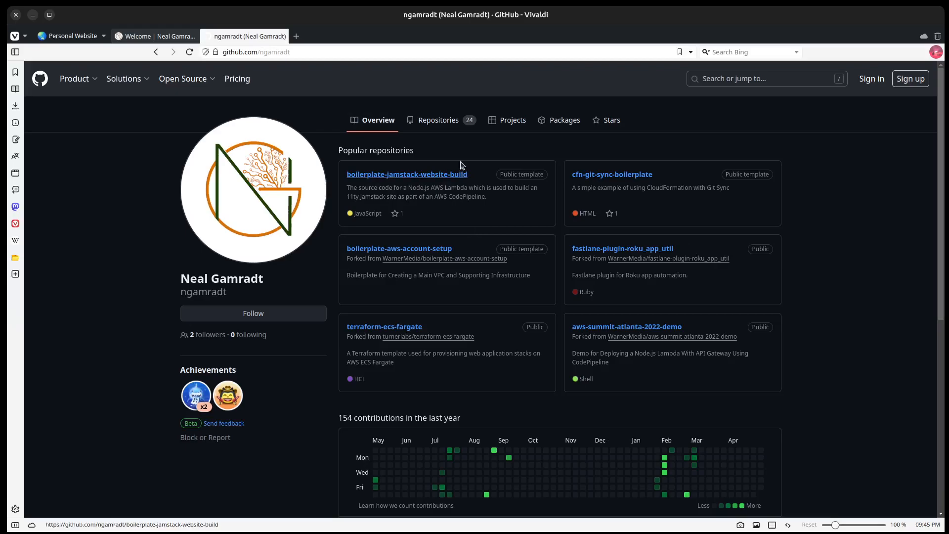
From the profile's repositories list, open boilerplate-jamstack-website and boilerplate-jamstack-website-tools, each in its own new tab
click(451, 122)
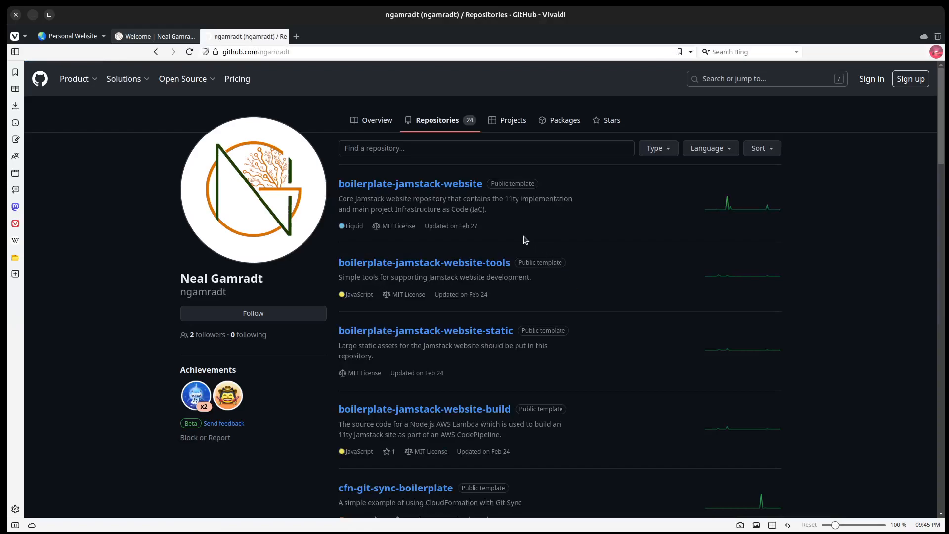
right_click(457, 183)
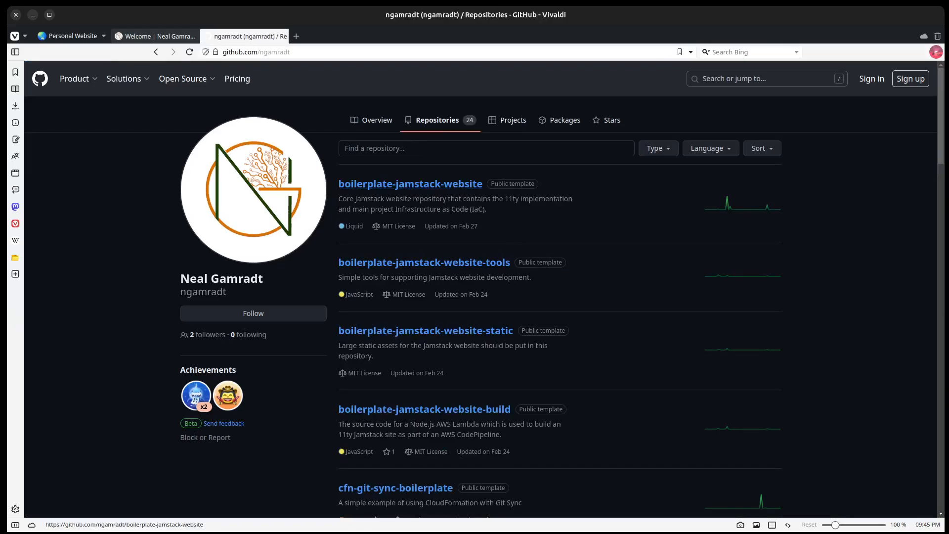
click(484, 191)
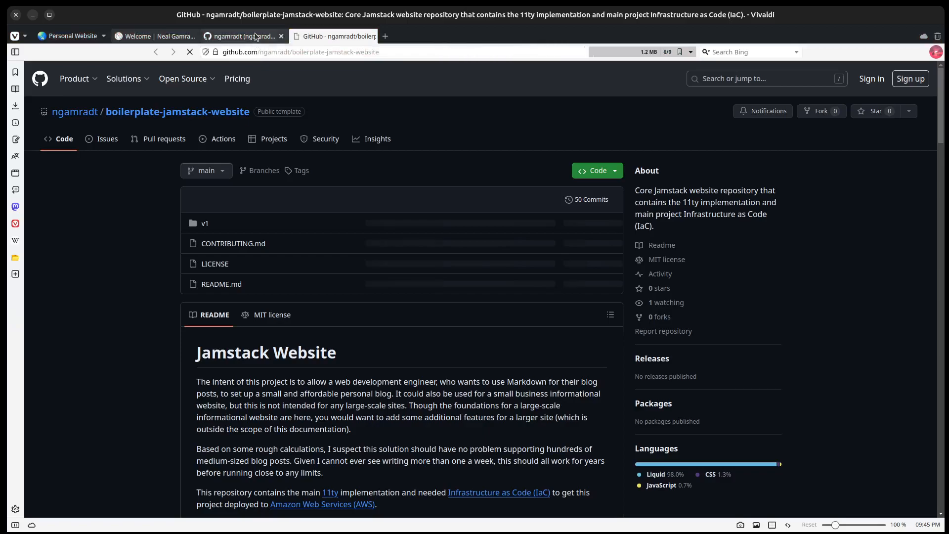
click(254, 35)
right_click(475, 264)
click(502, 272)
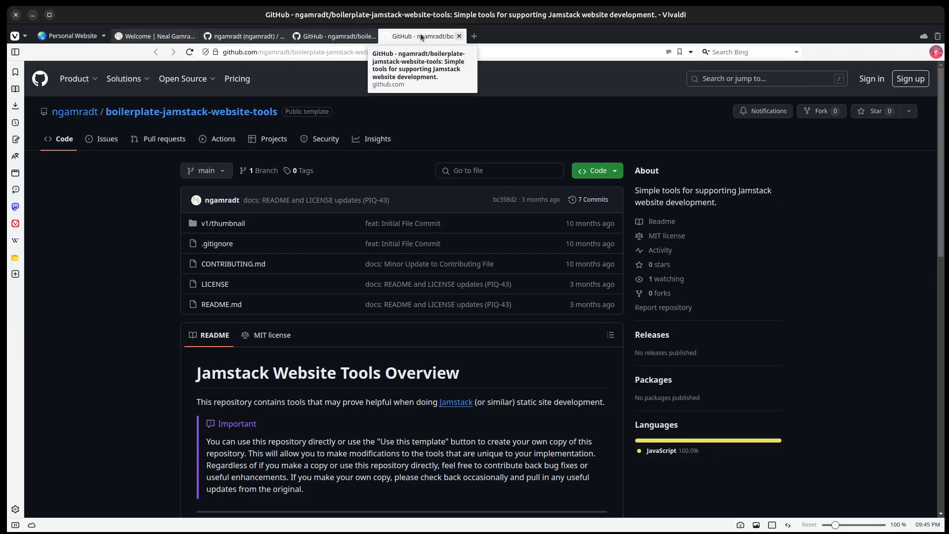
Stack both repository tabs onto the GitHub profile tab and look through the three stacked pages
drag(419, 34, 226, 42)
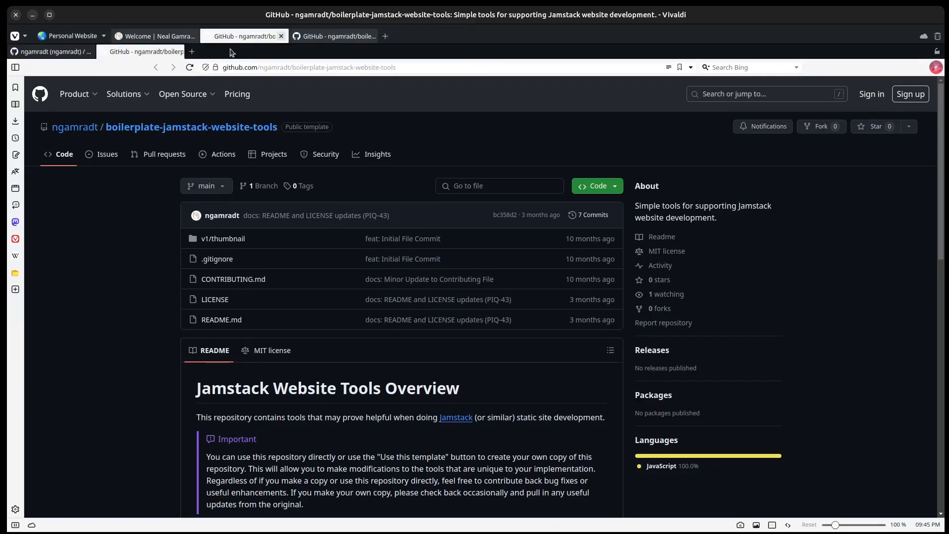
drag(311, 36, 233, 38)
click(52, 51)
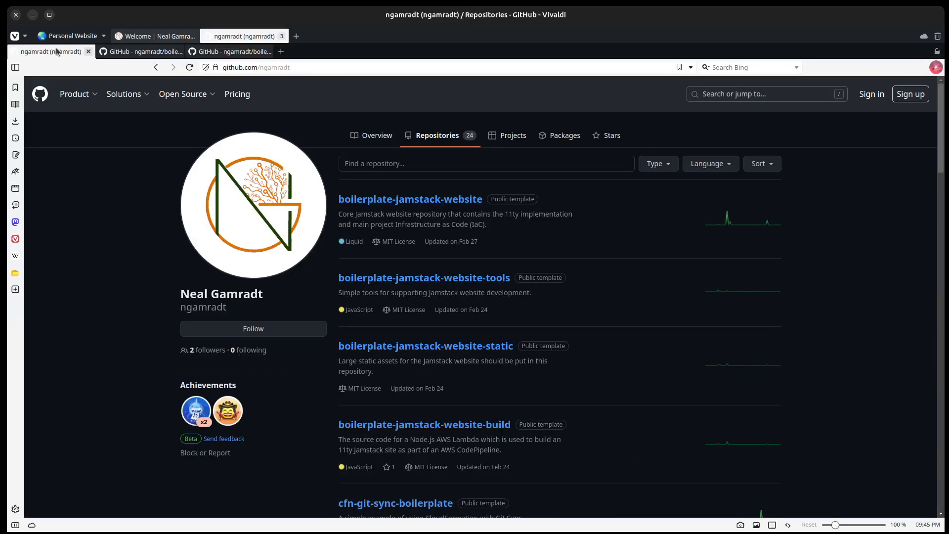
click(141, 52)
click(216, 56)
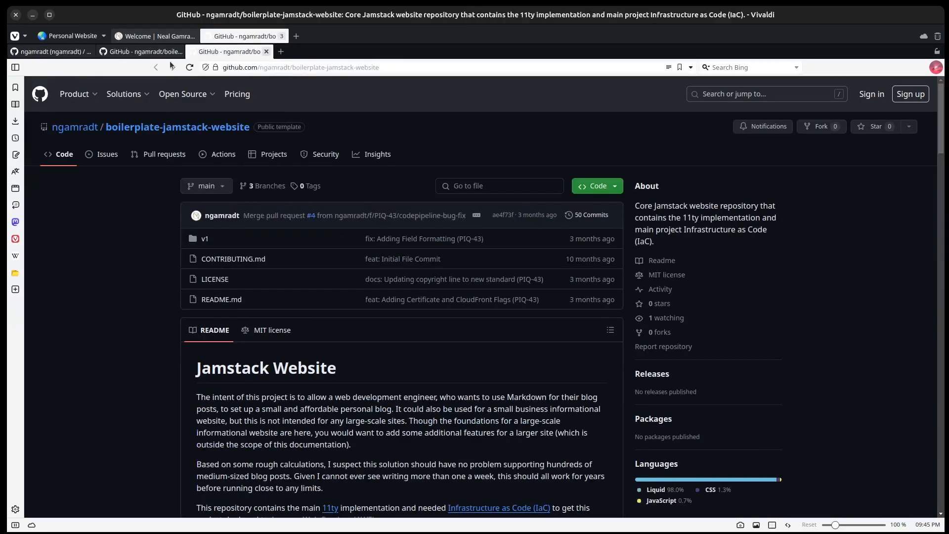
Rename the stack of three repository tabs to "GitHub"
click(79, 39)
click(79, 40)
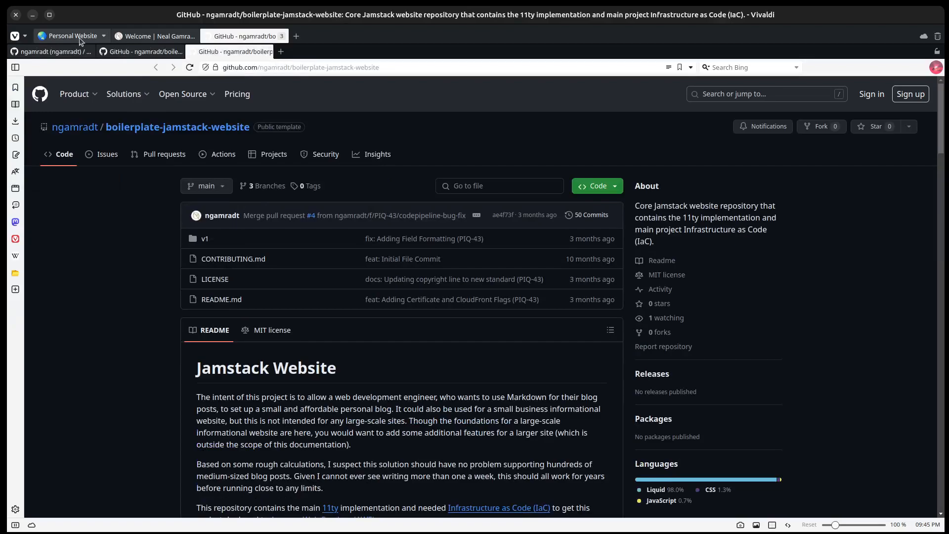
double_click(244, 36)
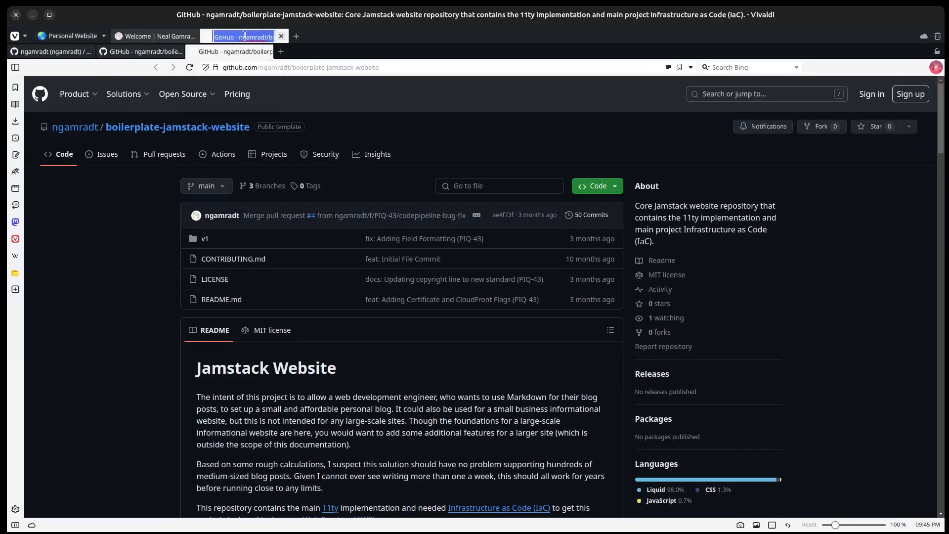
key(BackSpace)
key(Return)
View the blog tab, return to the GitHub tab stack and look through its pages, ending on the repositories list
click(169, 38)
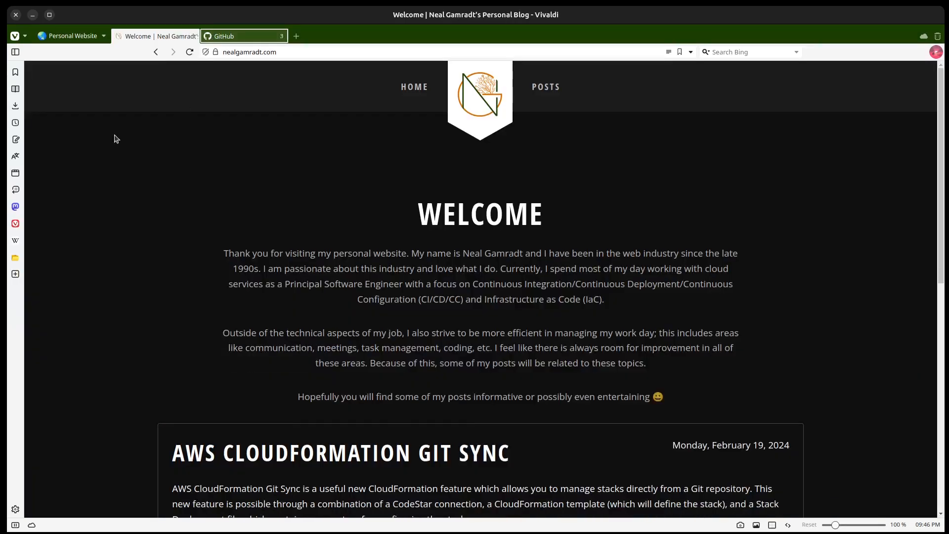
click(254, 36)
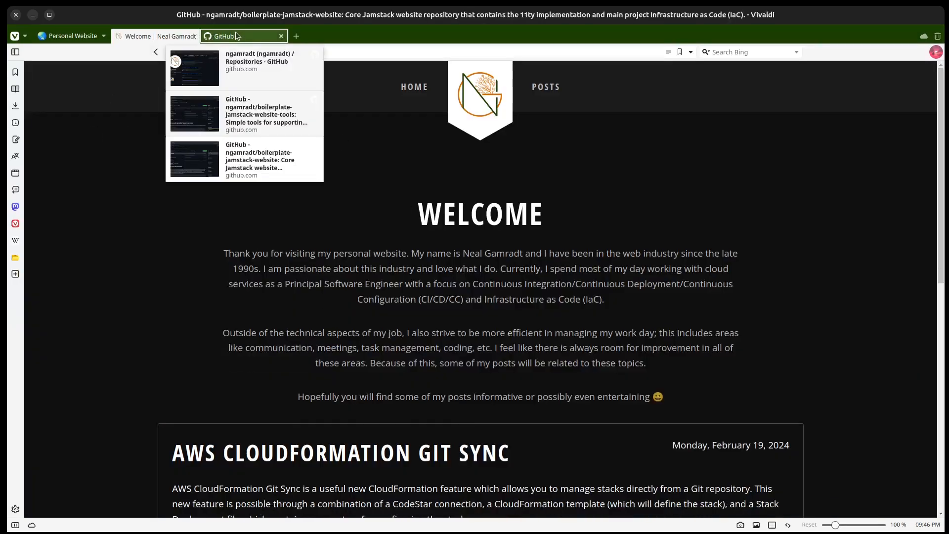
click(140, 52)
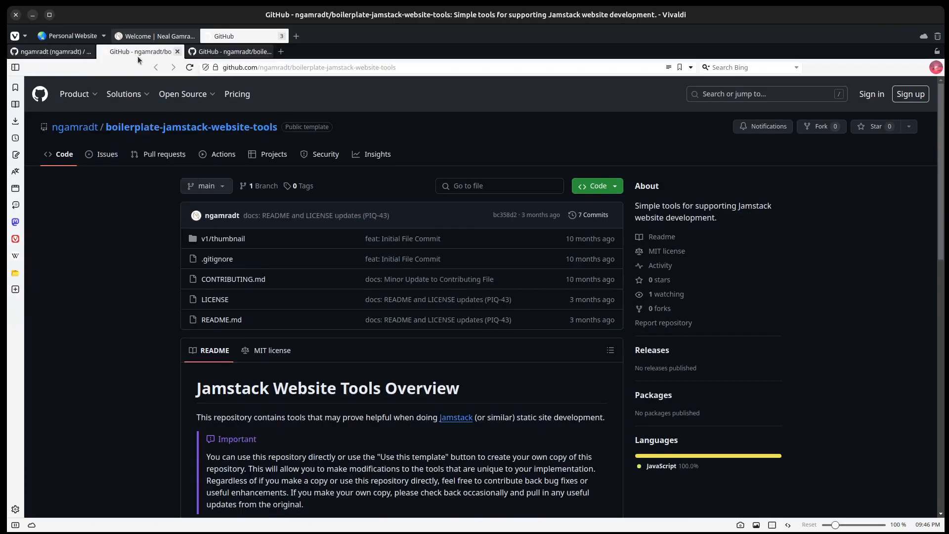
click(231, 52)
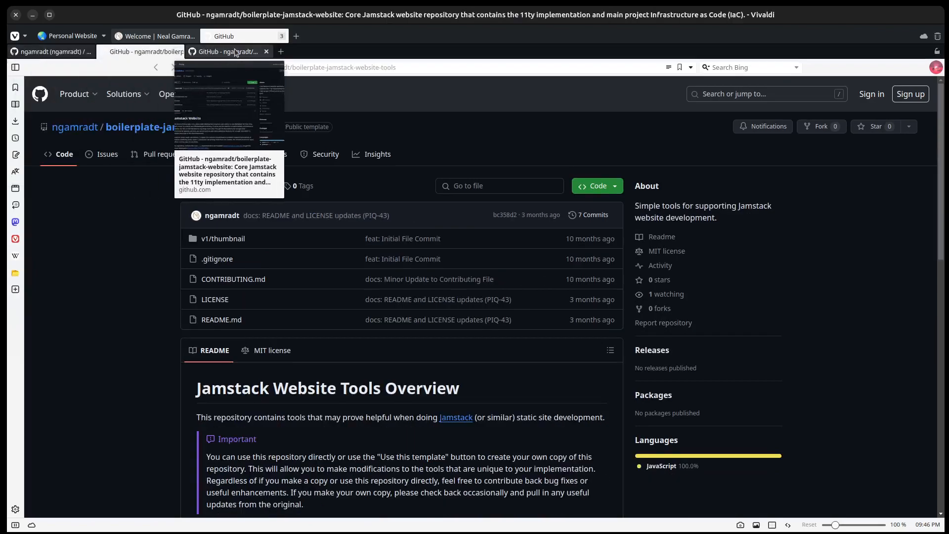
click(49, 52)
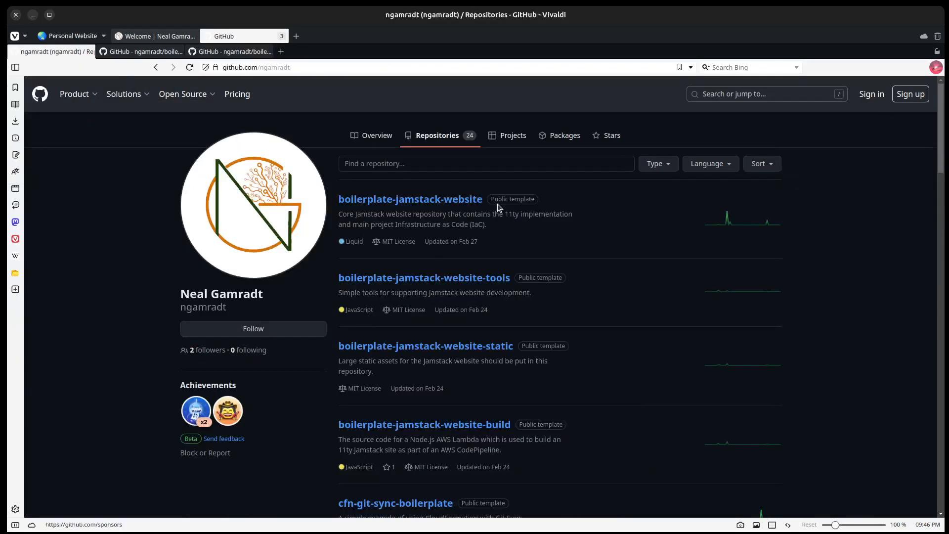
Try tiling the GitHub stack's three pages vertically and horizontally, and untile them
click(773, 526)
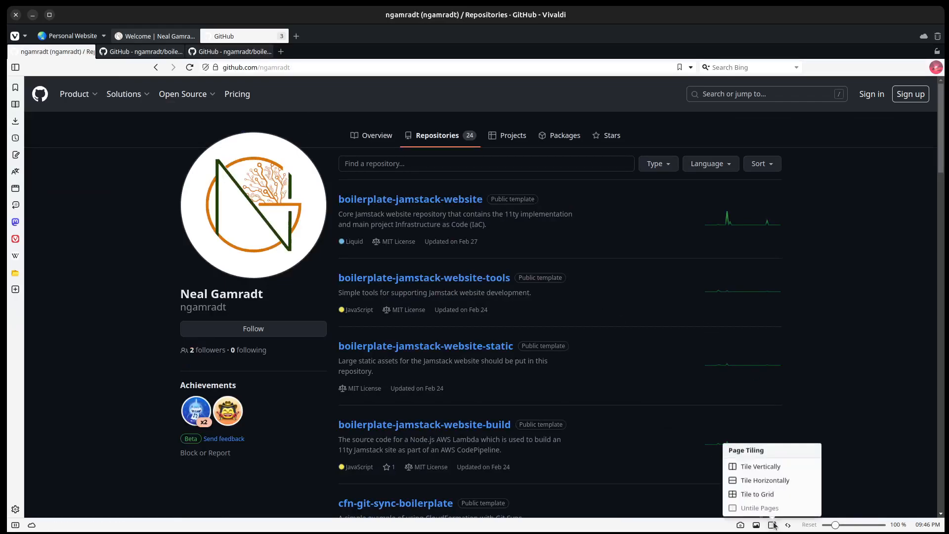
click(768, 464)
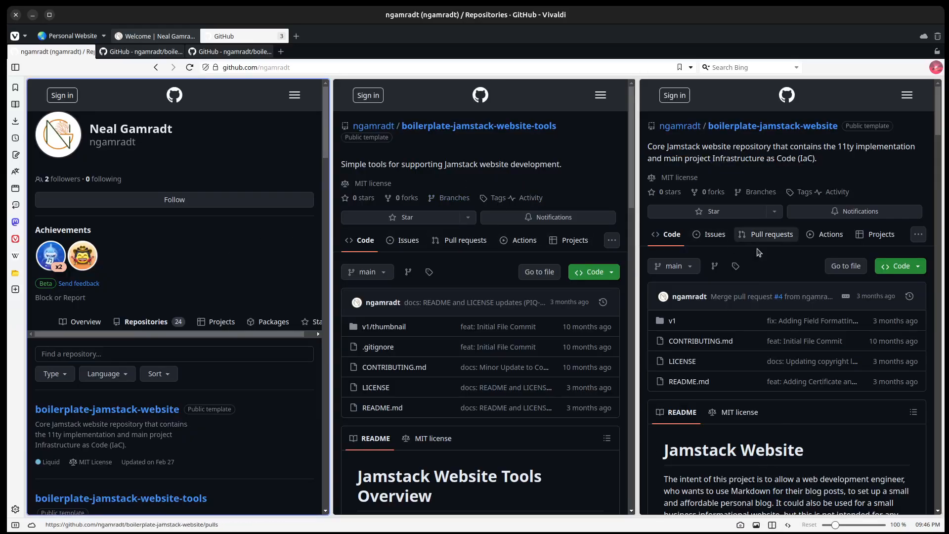
click(772, 524)
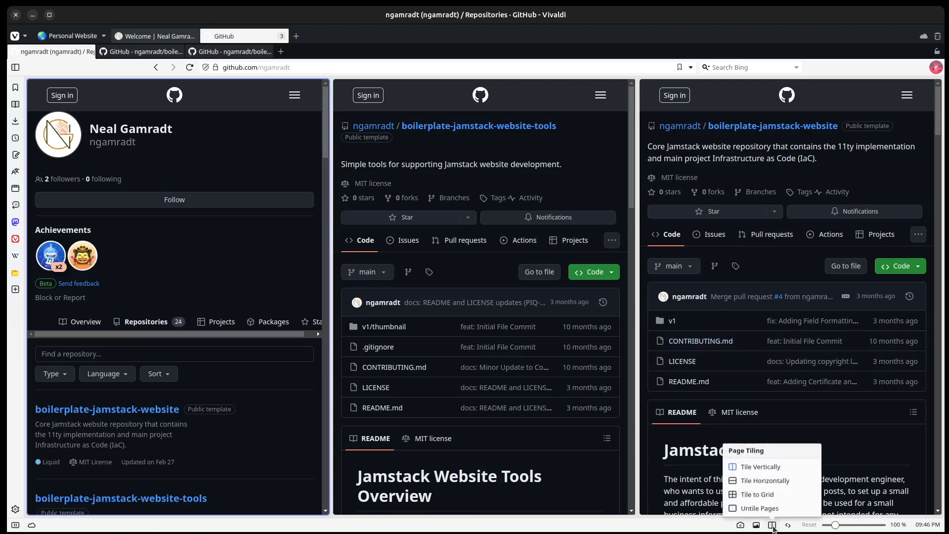
click(766, 480)
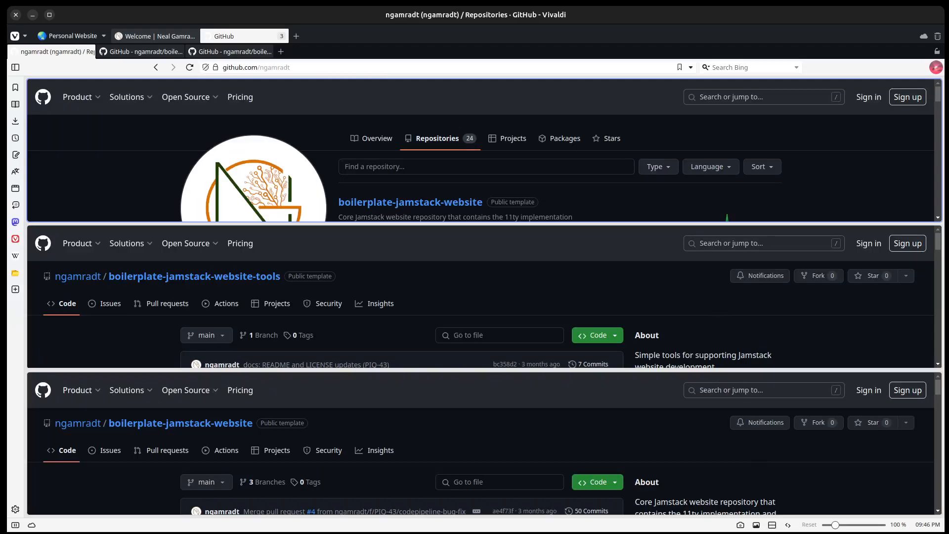
click(771, 526)
click(761, 508)
Close the boilerplate-jamstack-website tab in the GitHub stack
click(245, 51)
click(265, 51)
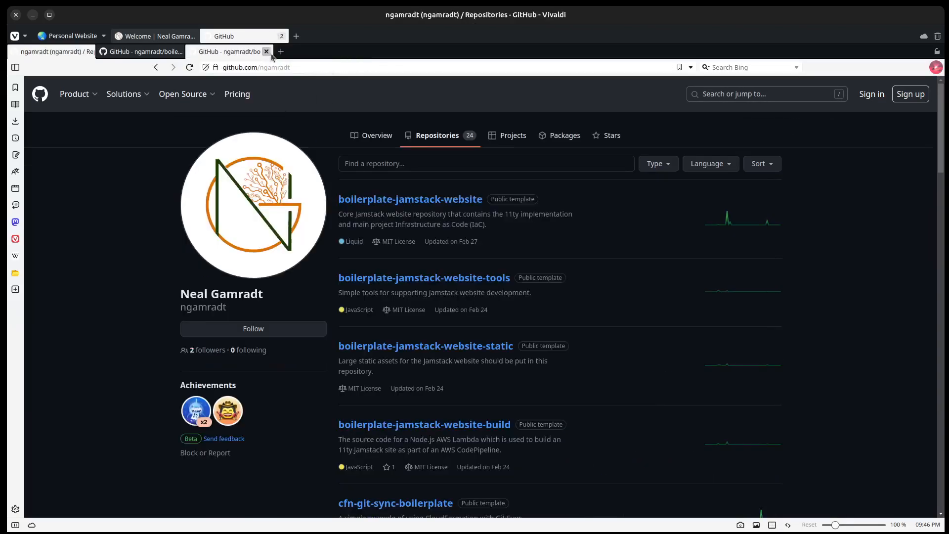
Try tiling the stack's two remaining pages vertically side by side, and untile them
click(773, 526)
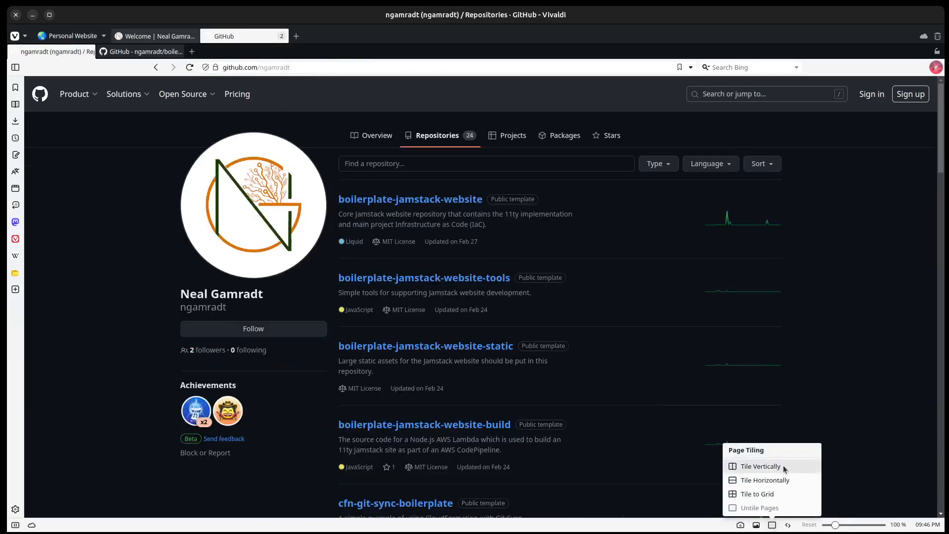
click(761, 466)
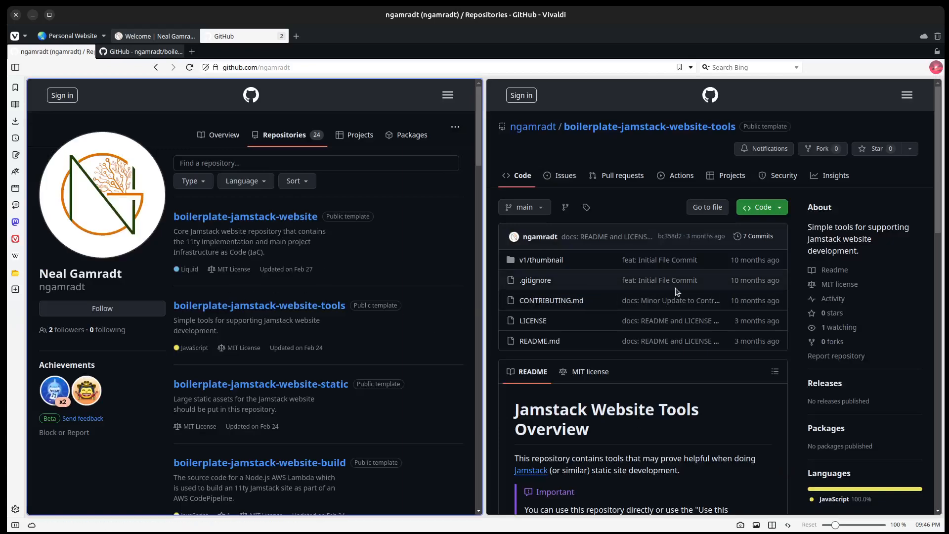
click(772, 525)
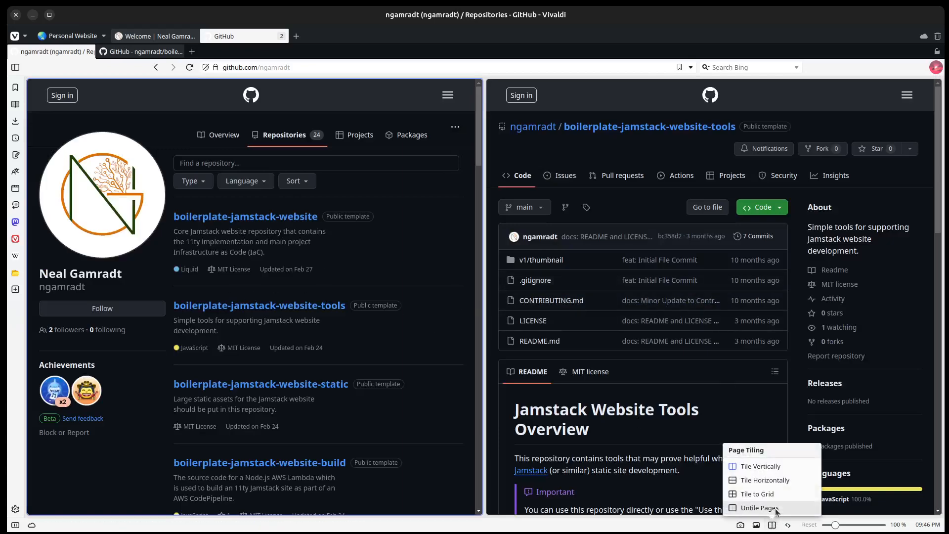
click(775, 508)
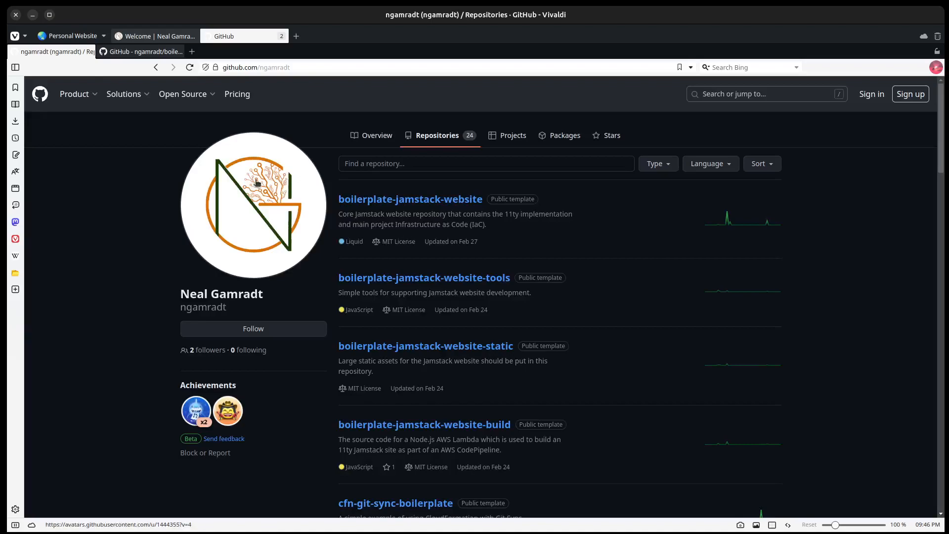
Switch to the Shopping workspace and open Walmart and Amazon from the speed dial in separate tabs
click(73, 37)
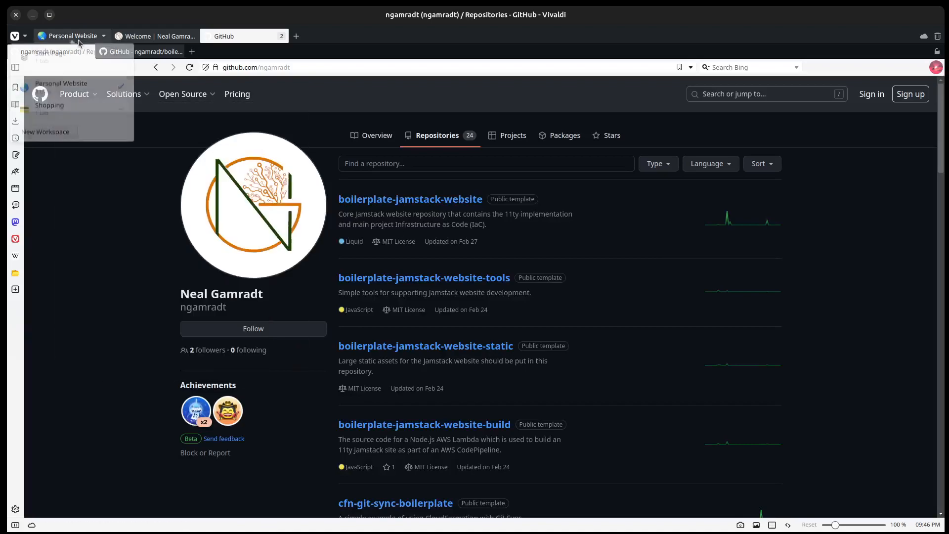
click(49, 110)
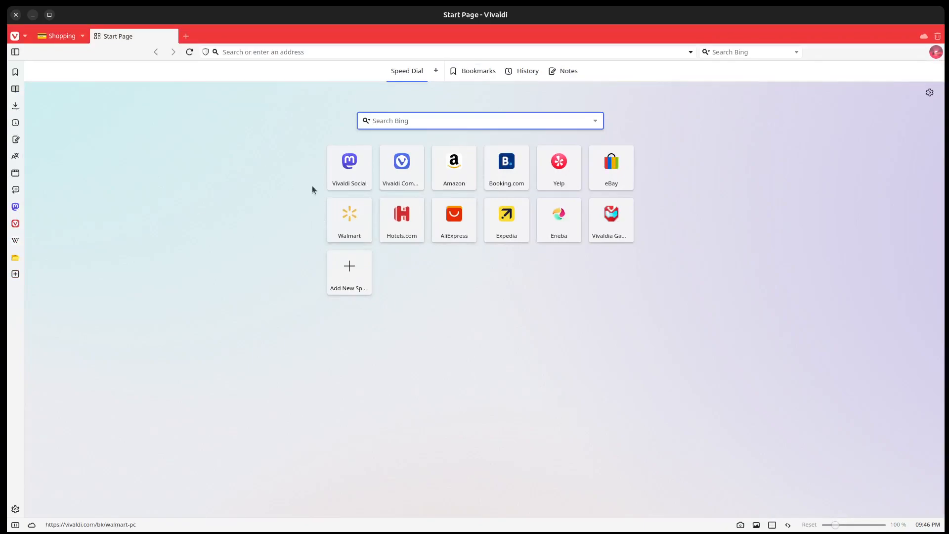
click(349, 217)
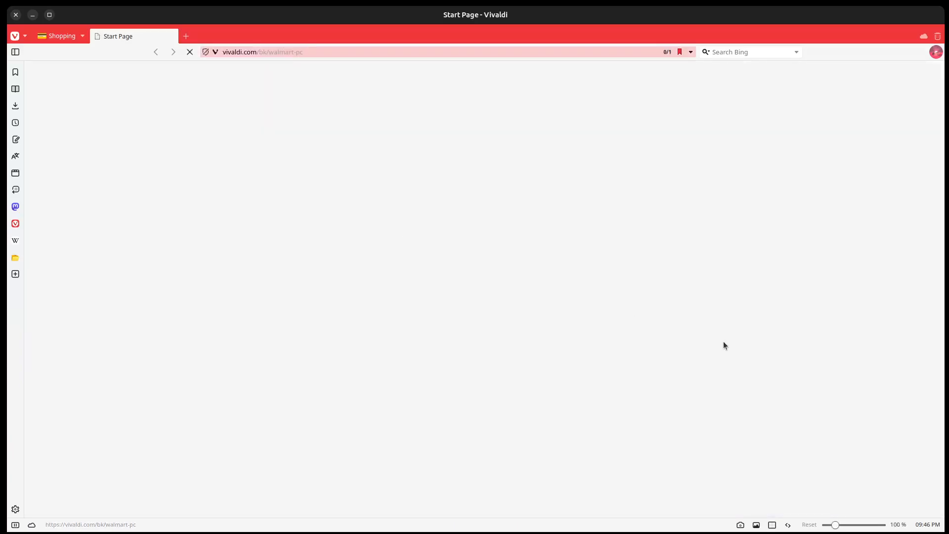
click(186, 35)
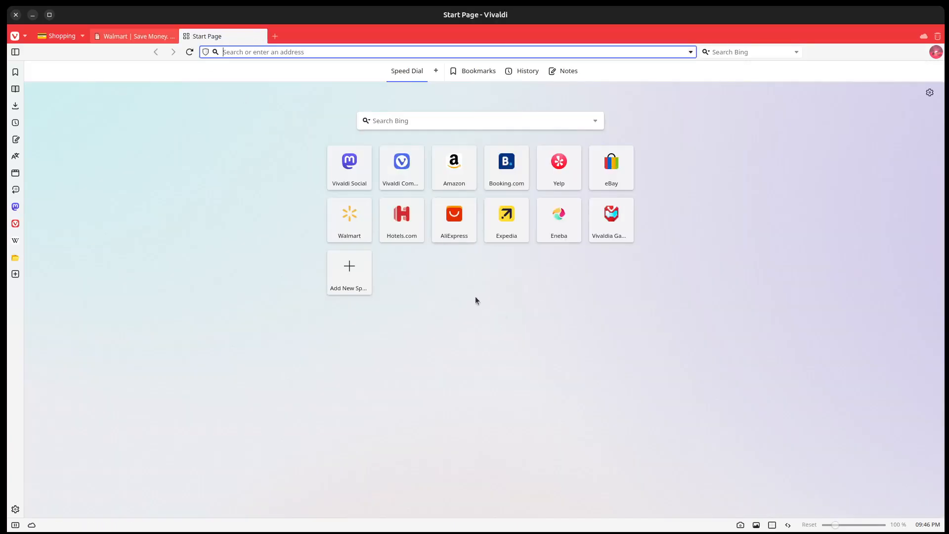
click(460, 172)
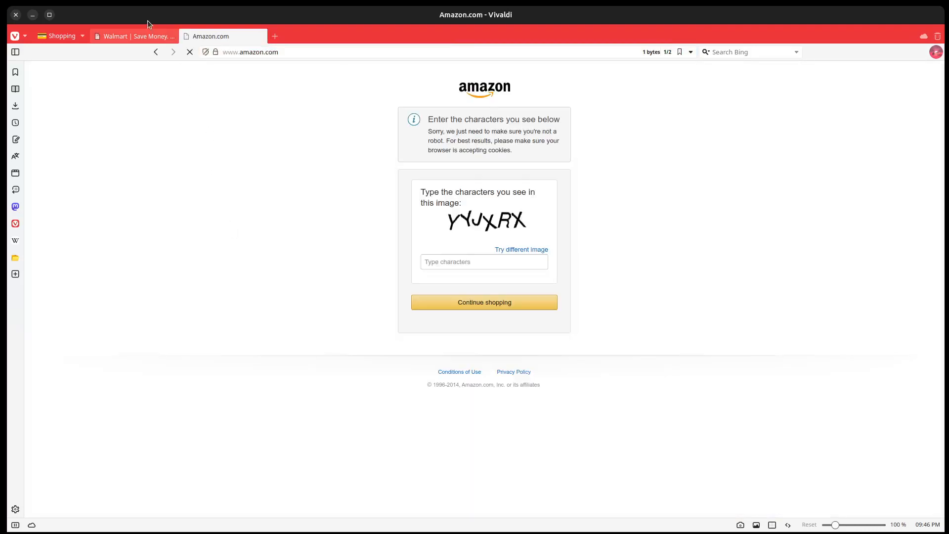
View the Walmart and Amazon tabs in turn, ending on the Walmart page
click(147, 36)
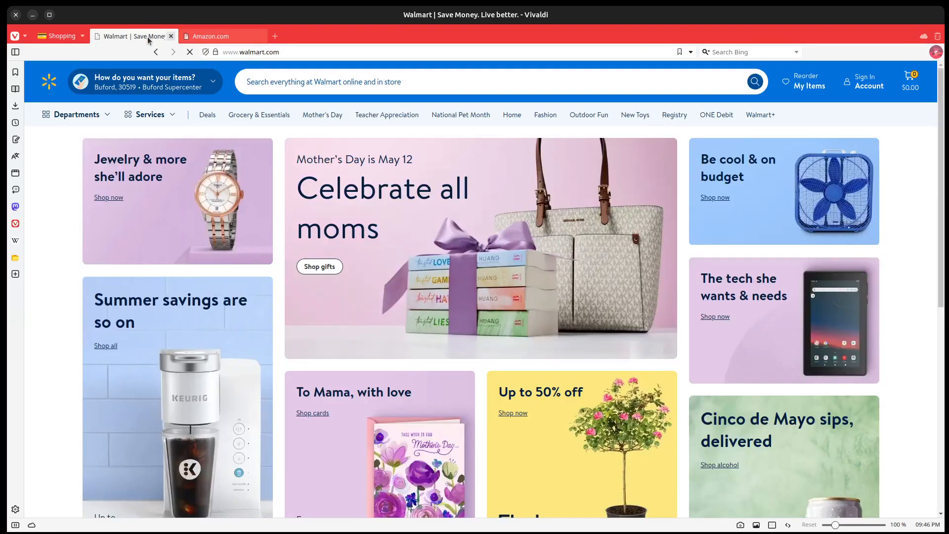
click(203, 42)
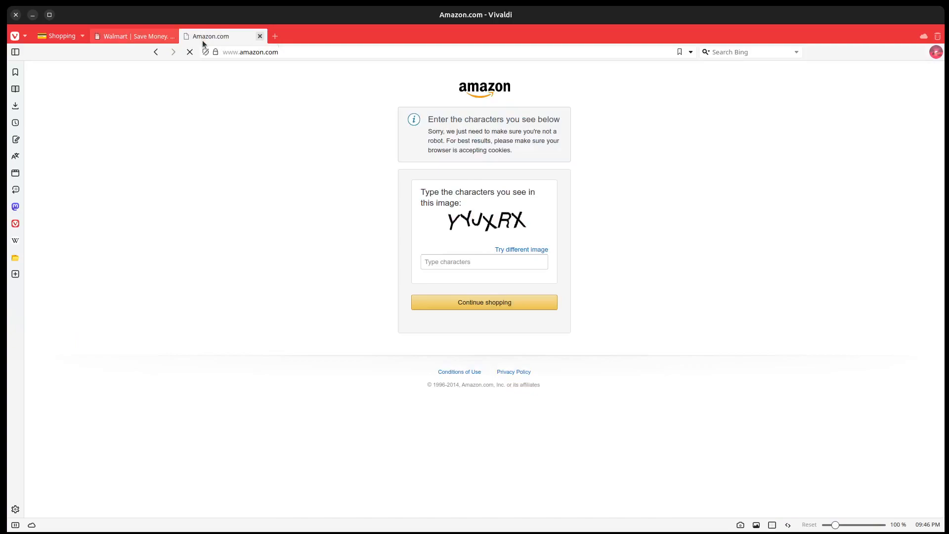
click(124, 37)
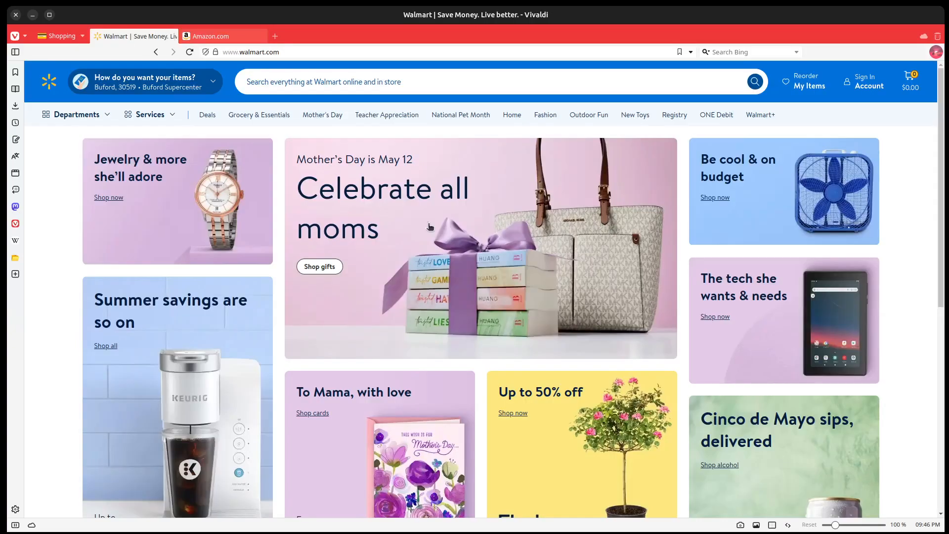
Compare the Personal Website workspace's GitHub and blog tabs with the Shopping workspace, ending on Shopping, and look at the profile menu
click(68, 39)
click(84, 89)
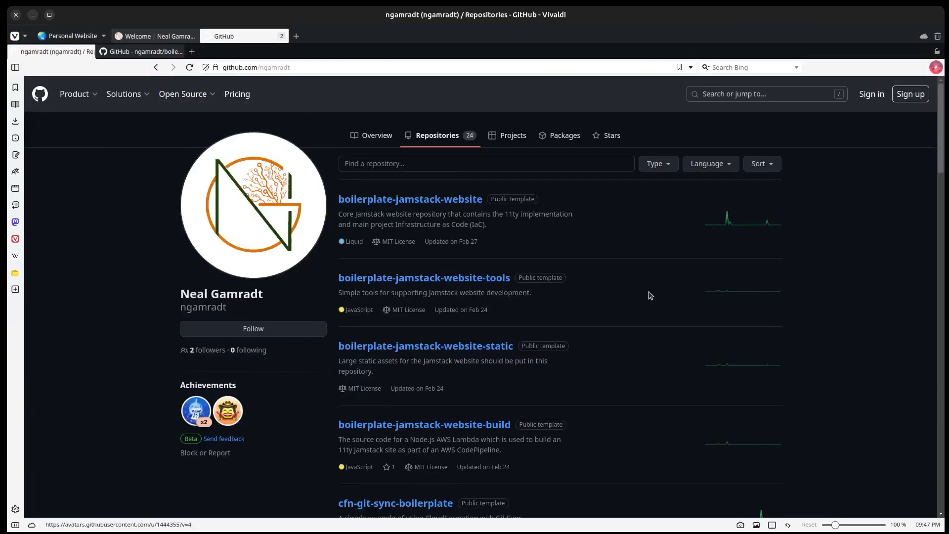
click(161, 36)
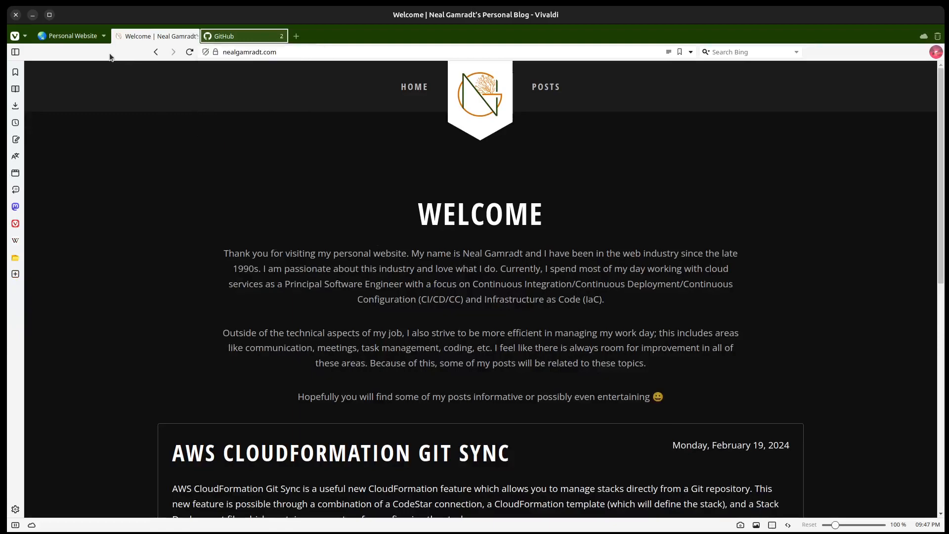
click(84, 37)
click(63, 117)
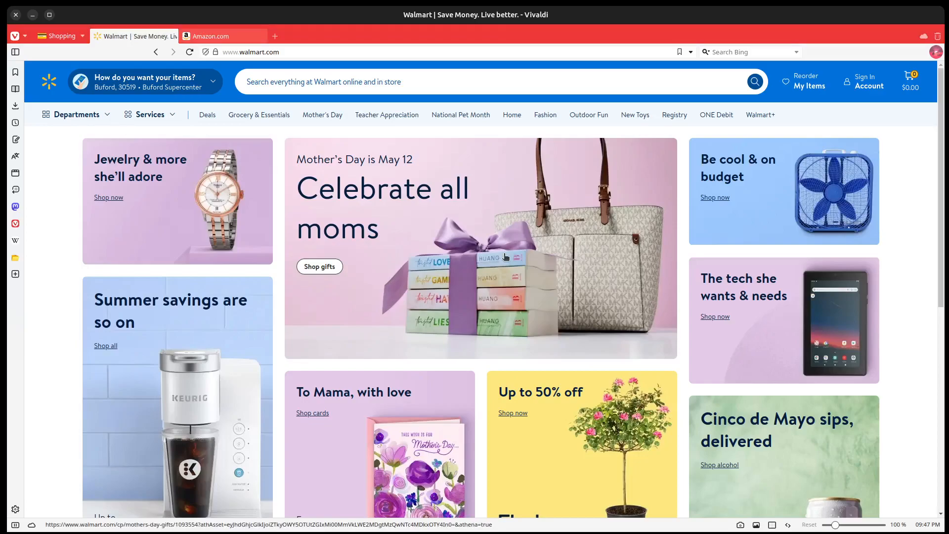
click(934, 52)
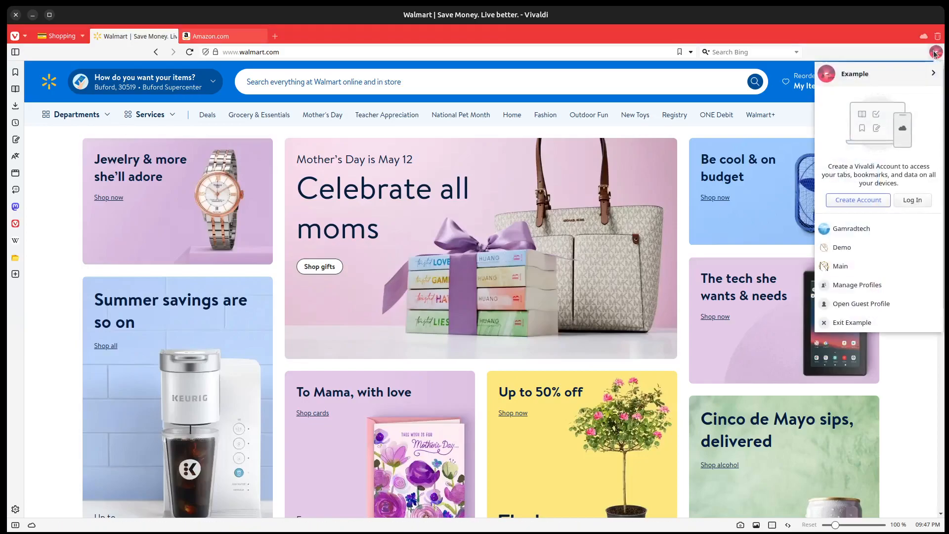
click(934, 53)
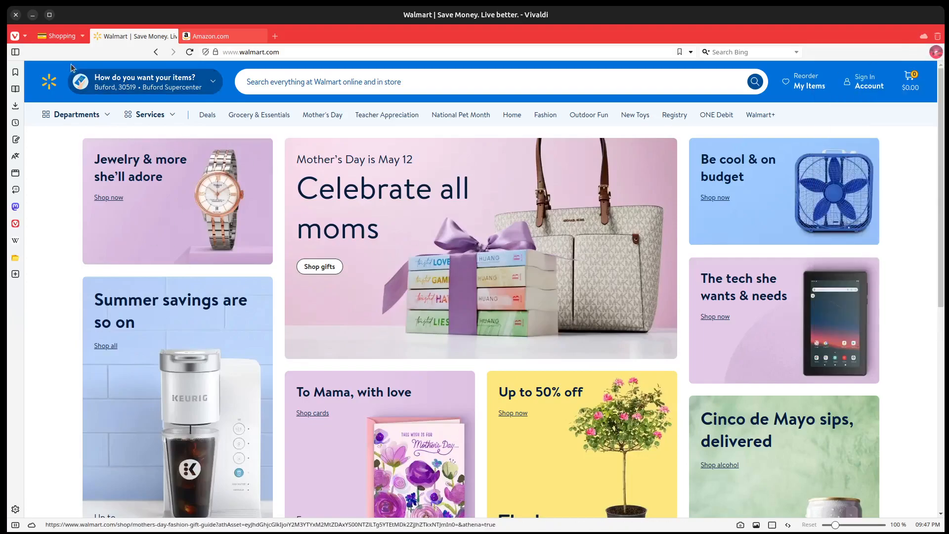
Return to the Personal Website workspace and try zooming the blog page to 220 %, resetting the zoom at the end
click(66, 40)
click(64, 82)
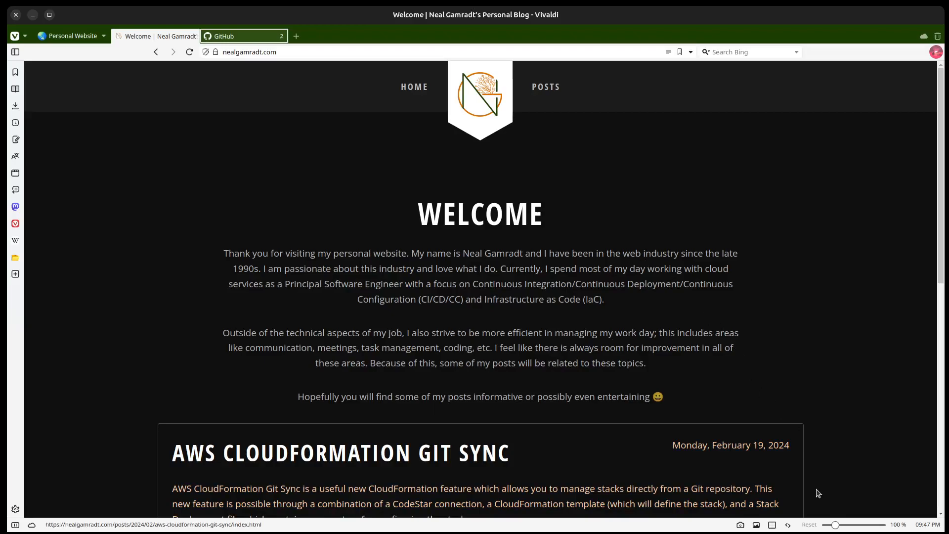
drag(835, 525, 848, 527)
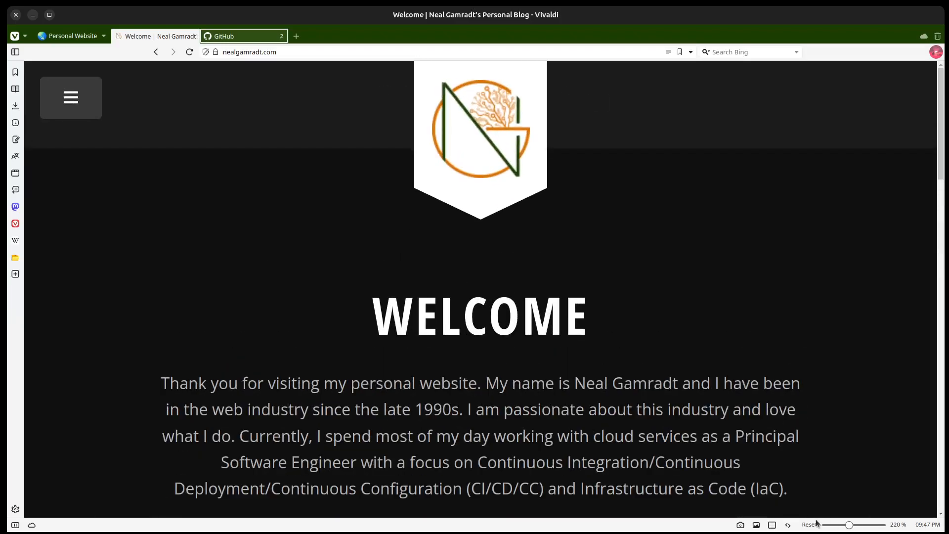
click(811, 525)
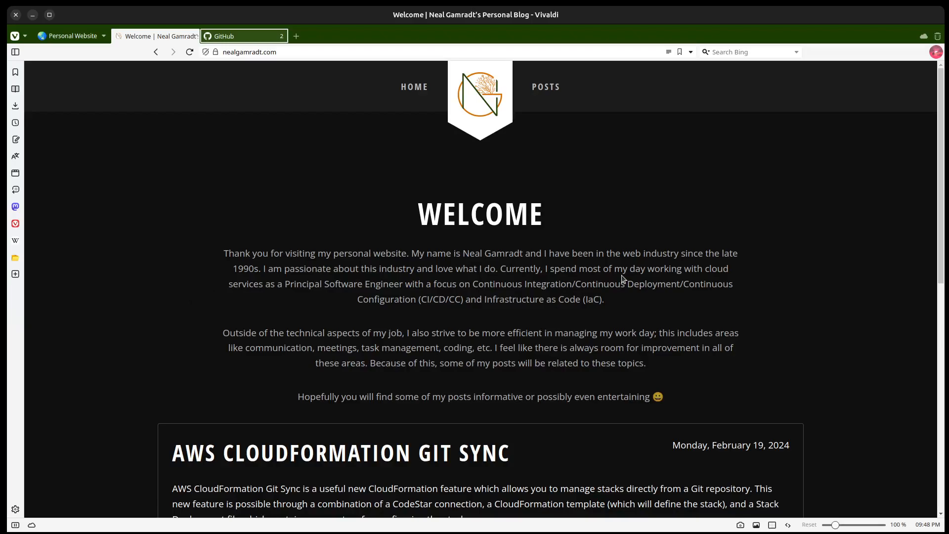
Try the full-page and selection capture modes on the blog page, marking an area over the introduction text, and cancel the capture
click(740, 526)
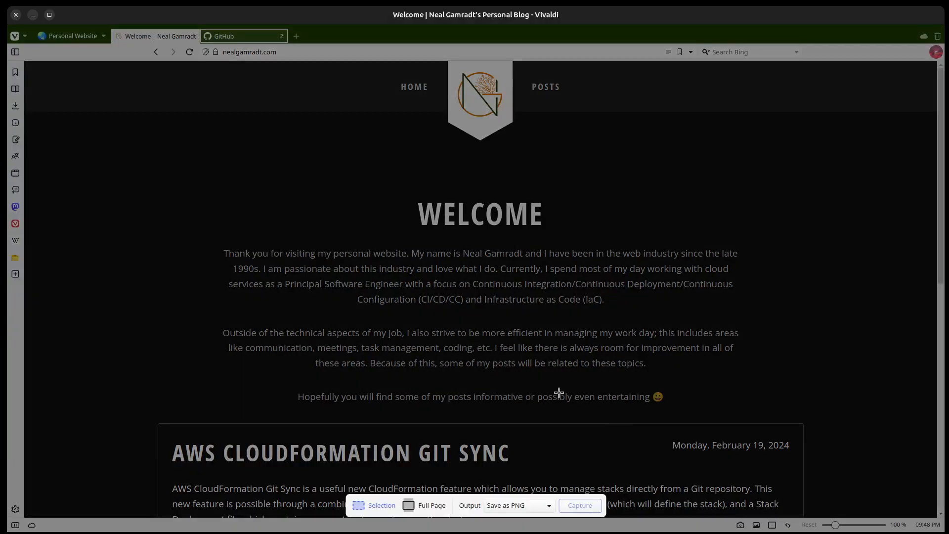
click(438, 505)
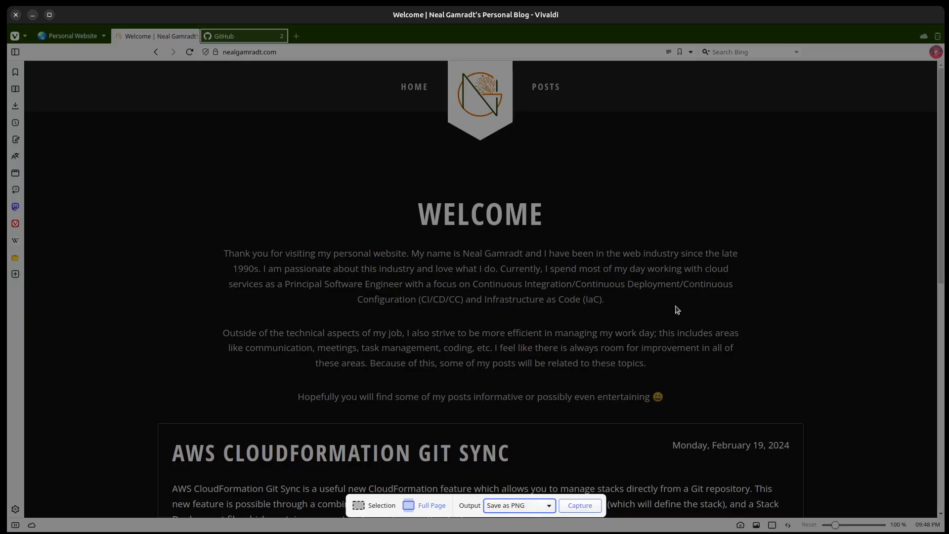
click(733, 277)
click(384, 510)
drag(327, 299, 589, 415)
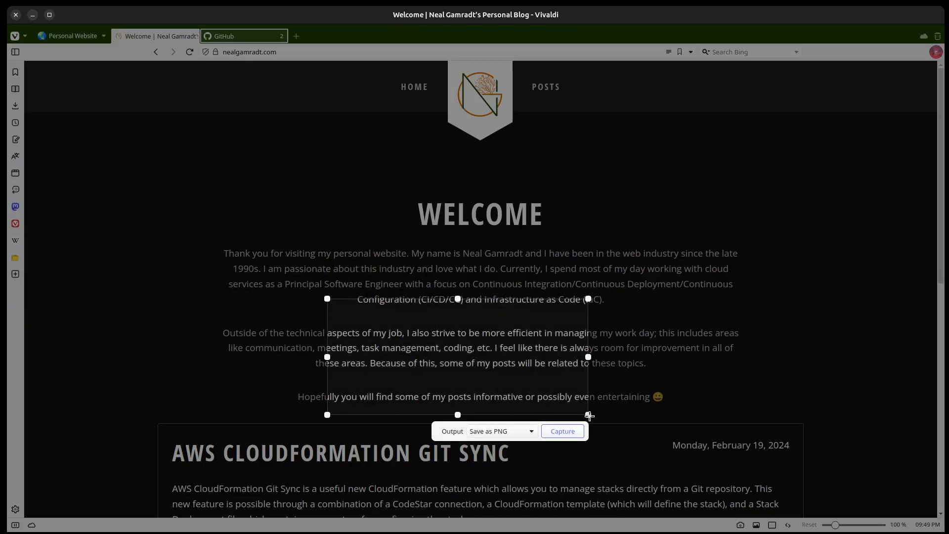
key(Escape)
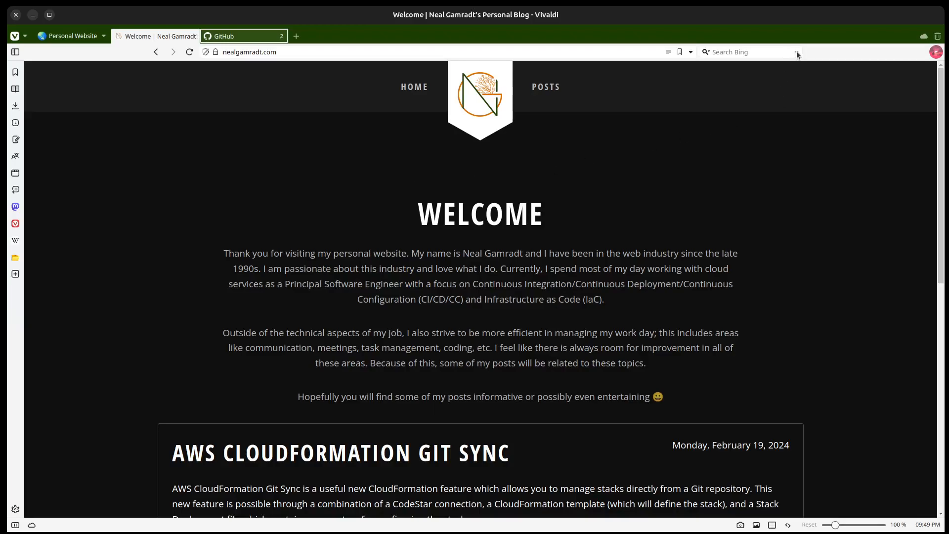
Open the Vivaldia game page from the speed dial in a new tab of the Personal Website workspace
click(756, 52)
click(805, 229)
click(295, 36)
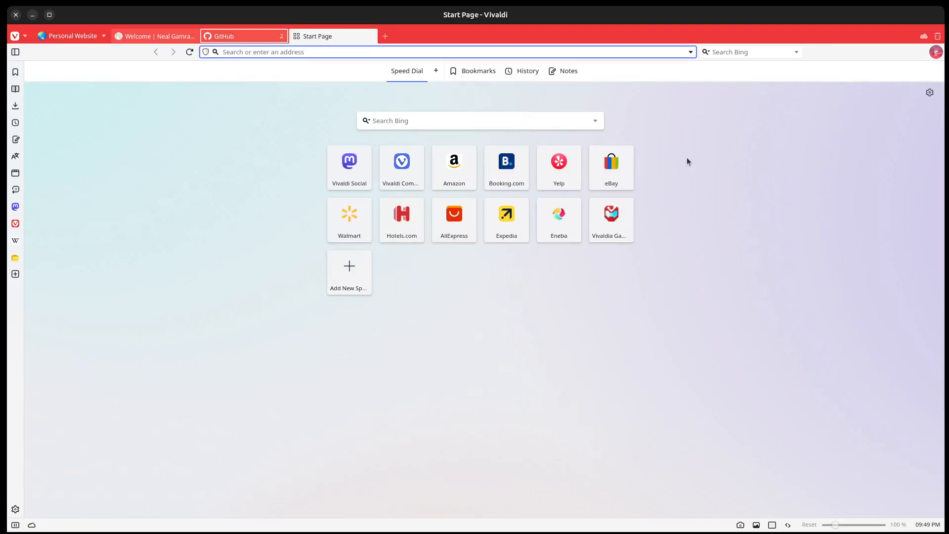
click(607, 218)
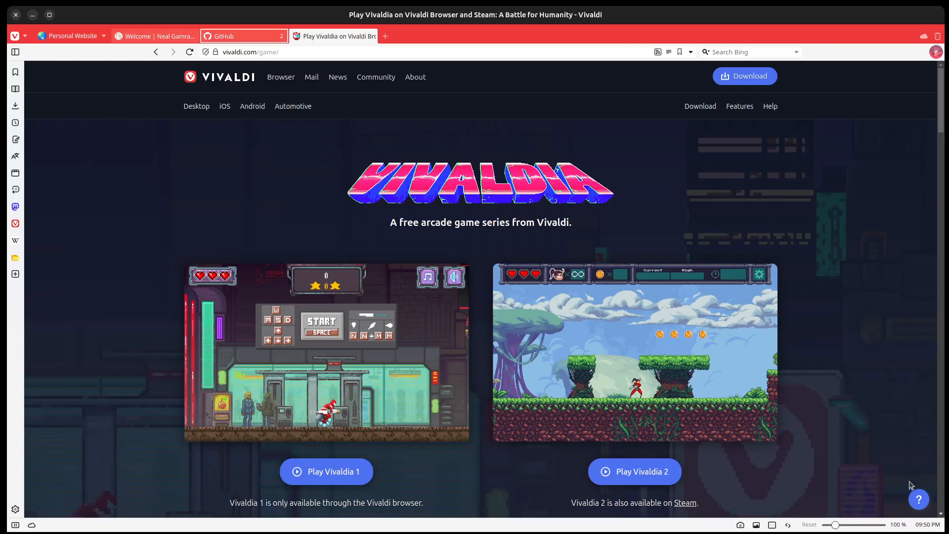
Look at the clock's countdown and alarm options and the Vivaldi Social web panel, closing each one
click(928, 526)
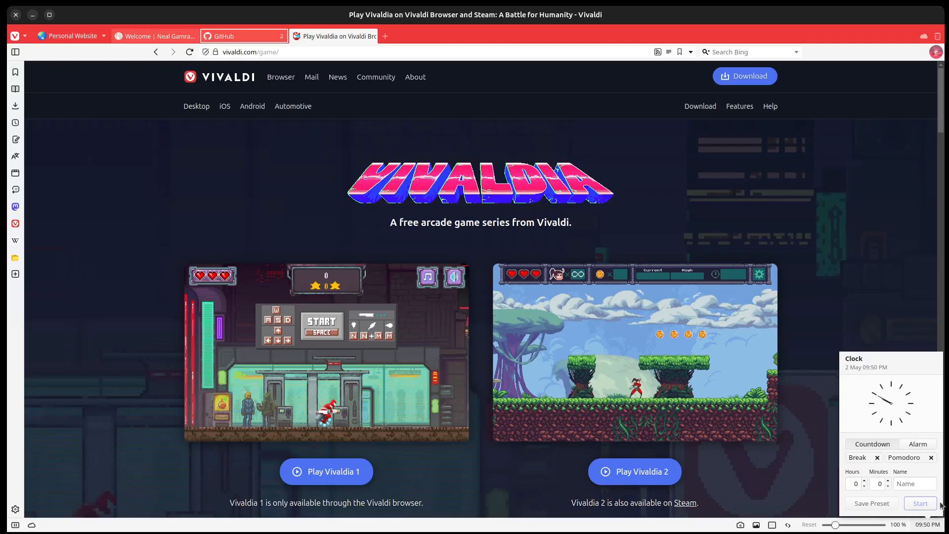
click(928, 525)
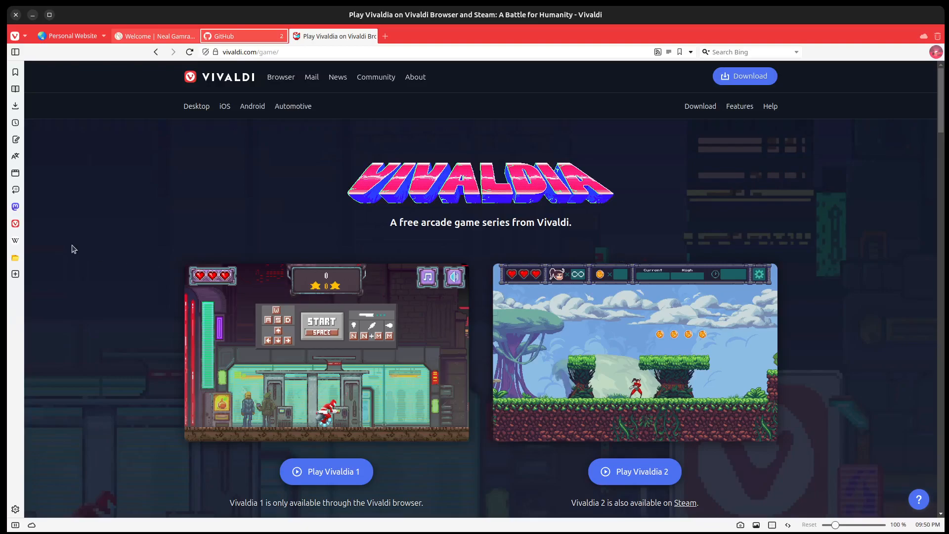
click(15, 206)
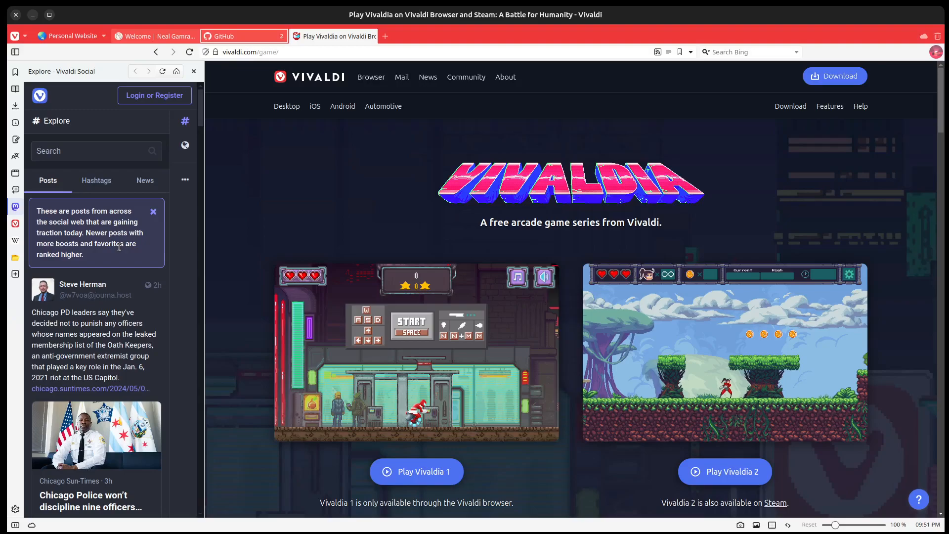
click(16, 206)
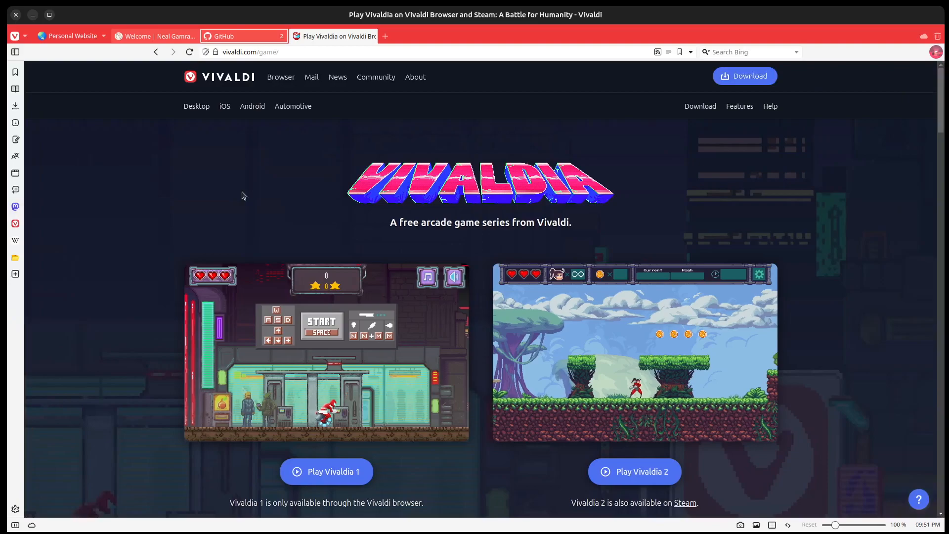